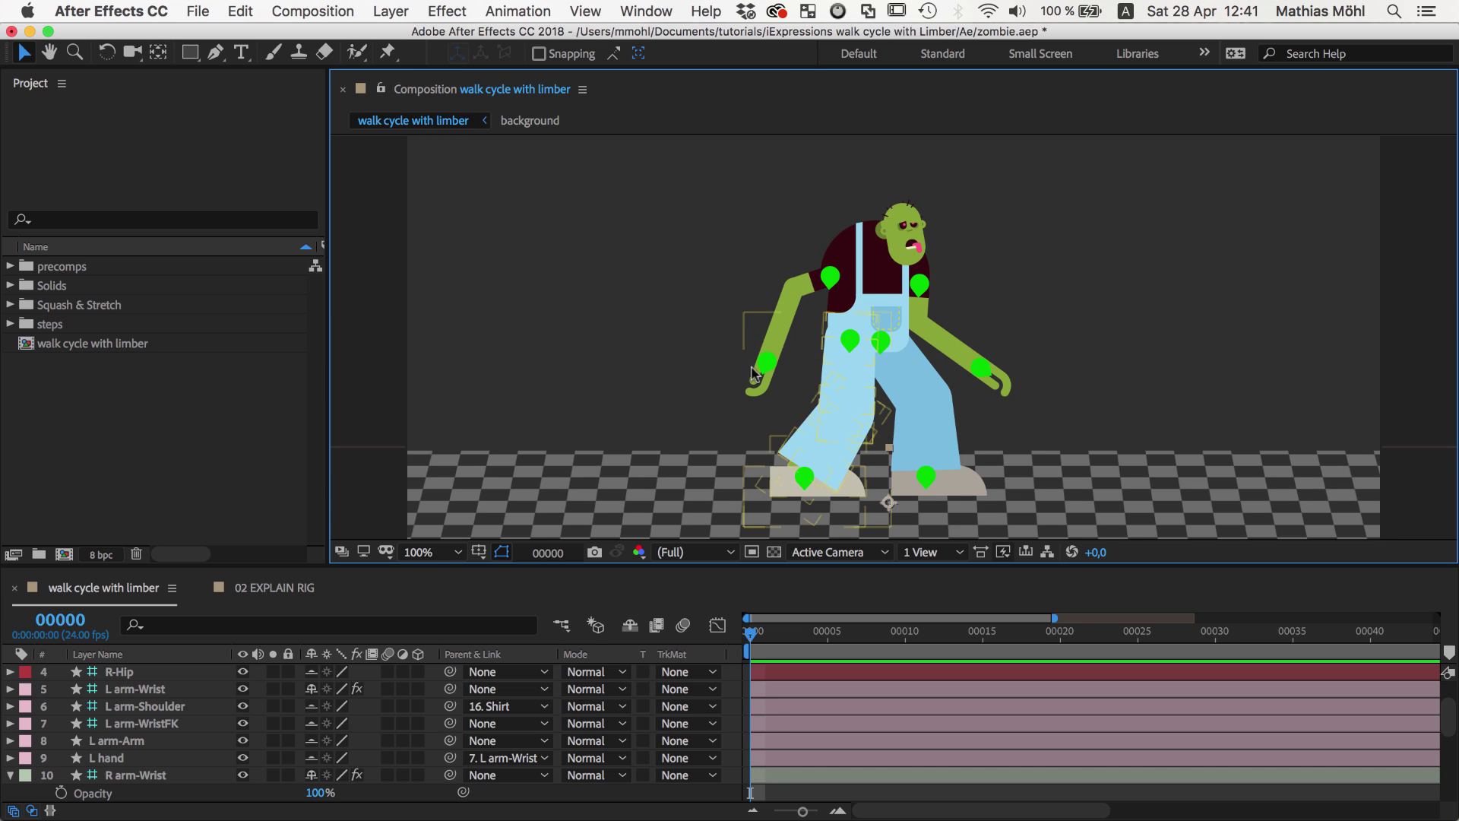
- Inspect the left wrist, left shoulder and foot controllers on the zombie rig
left_click(776, 369)
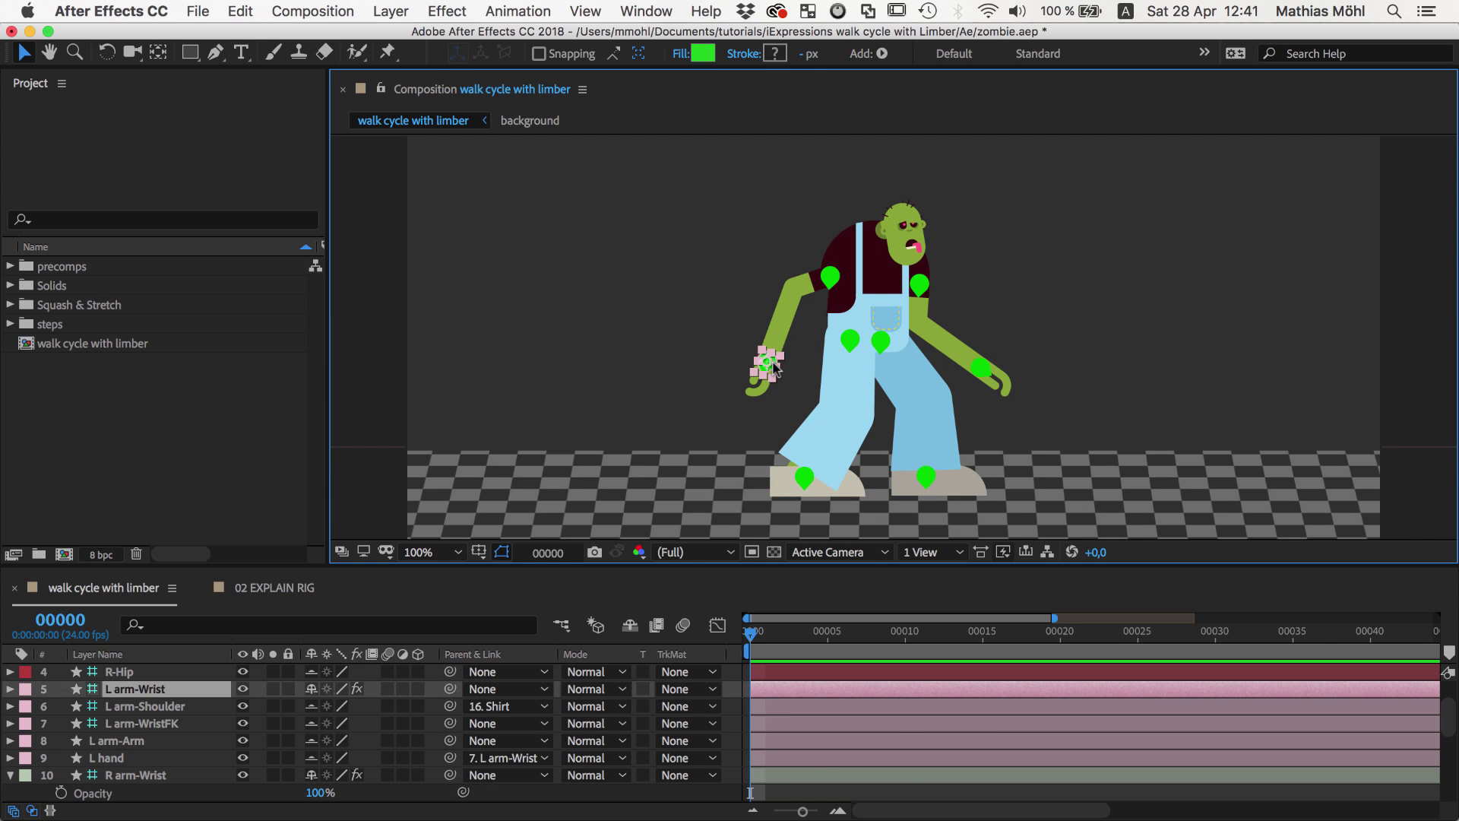
left_click(833, 277)
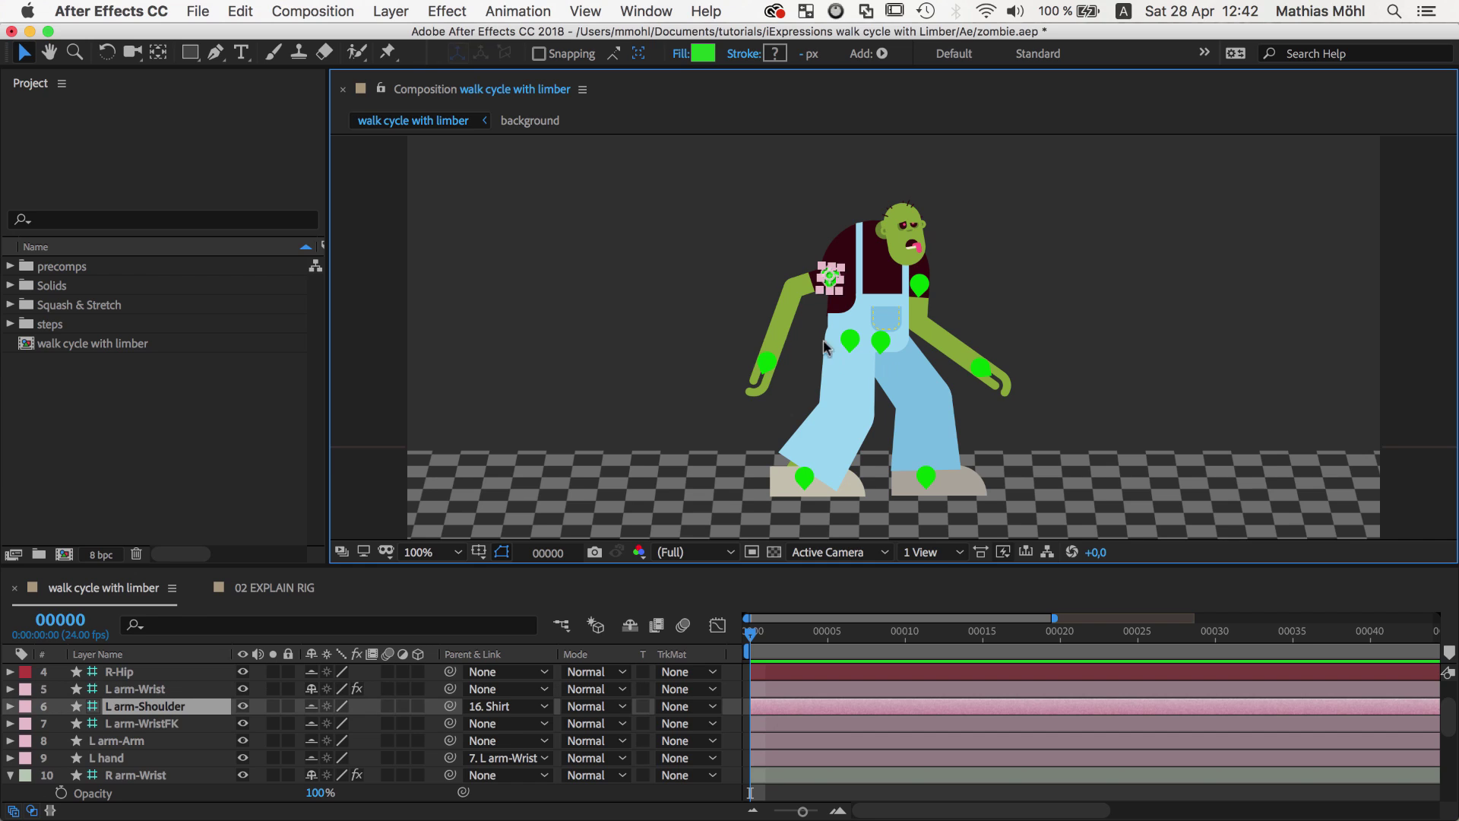
left_click(803, 477)
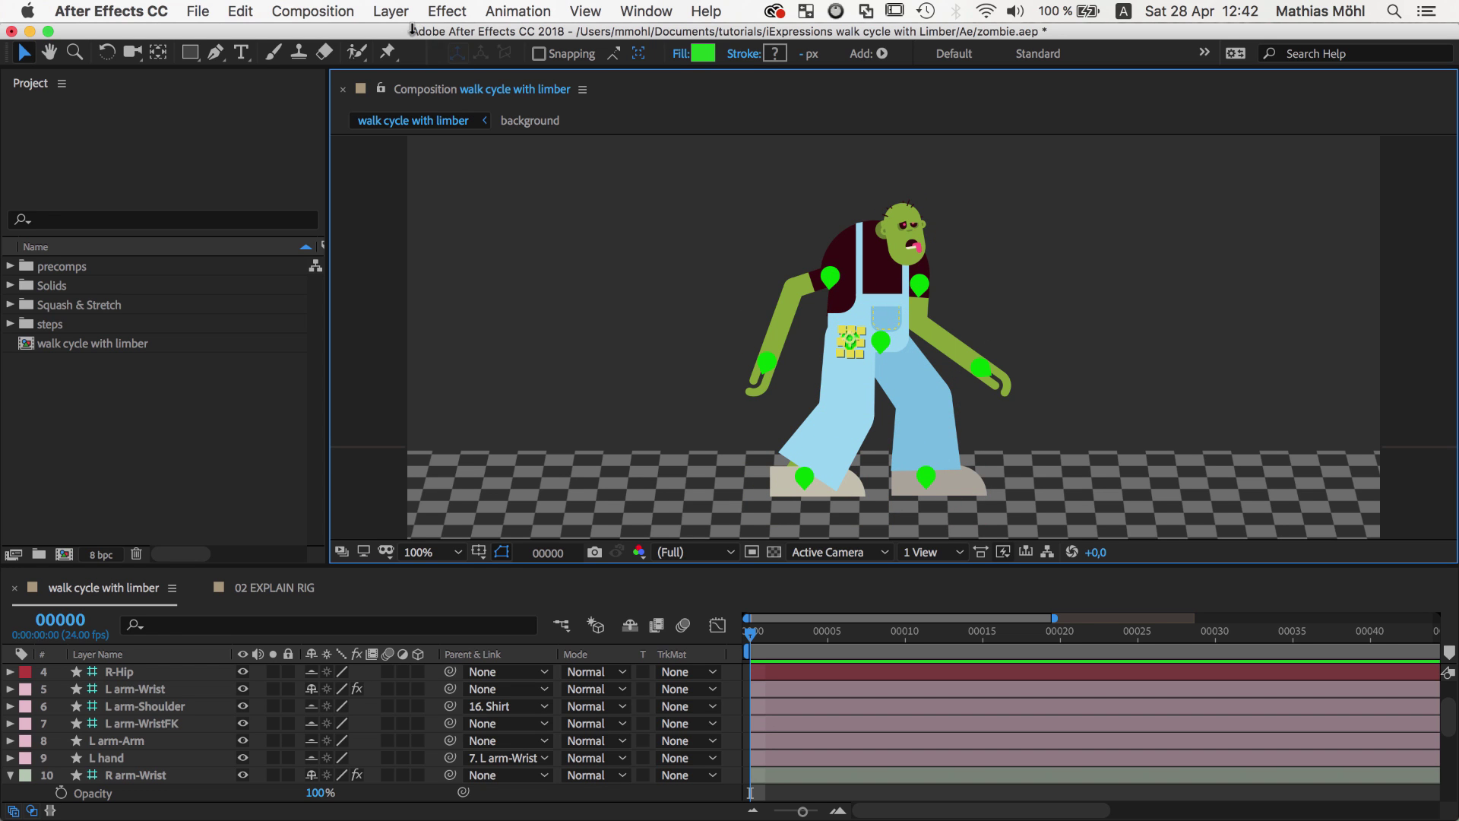
- Create a 50×50 px green solid named body and place it on the zombie's chest
left_click(390, 10)
mouse_move(401, 35)
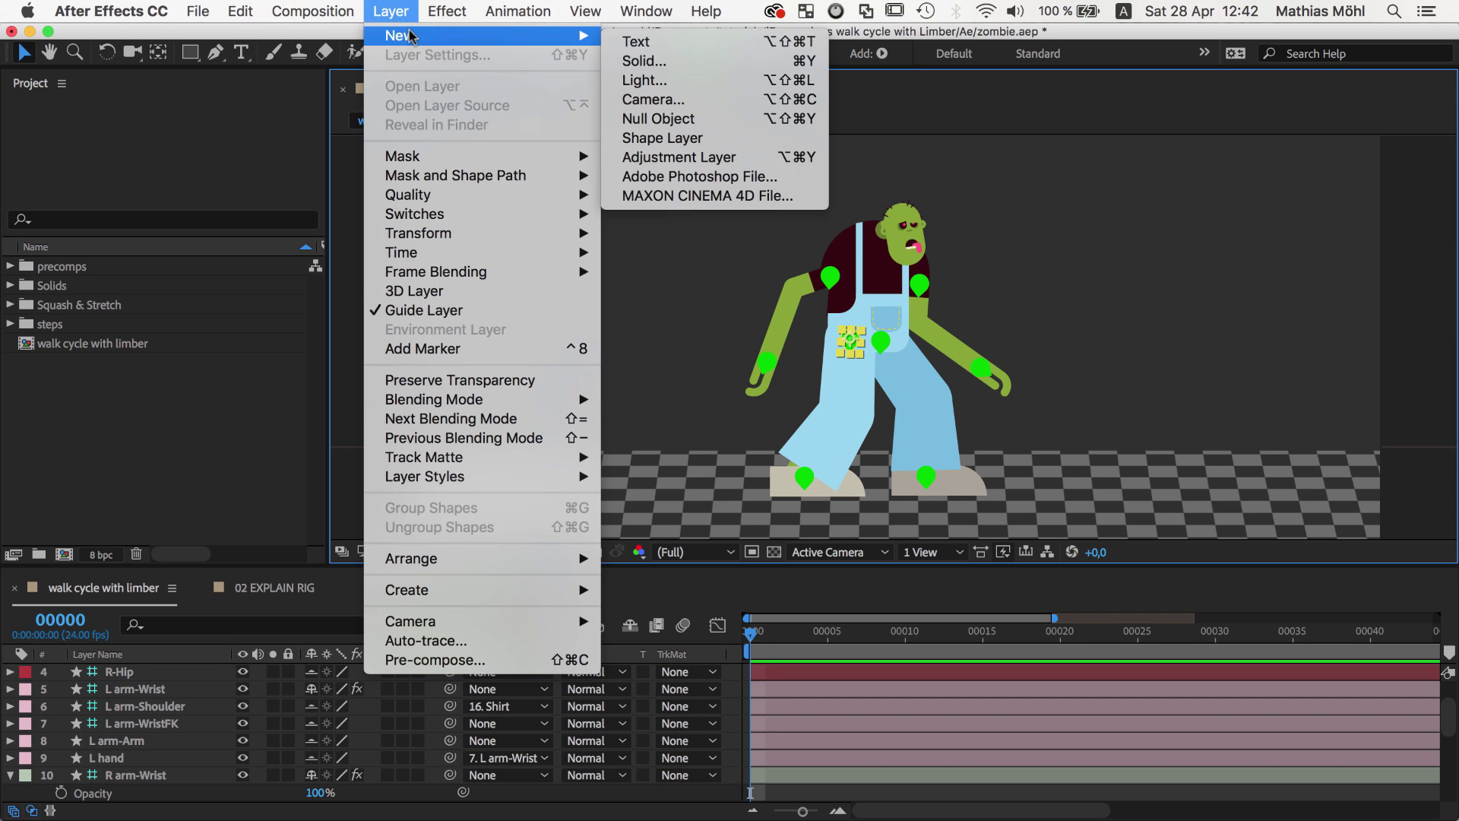
left_click(643, 61)
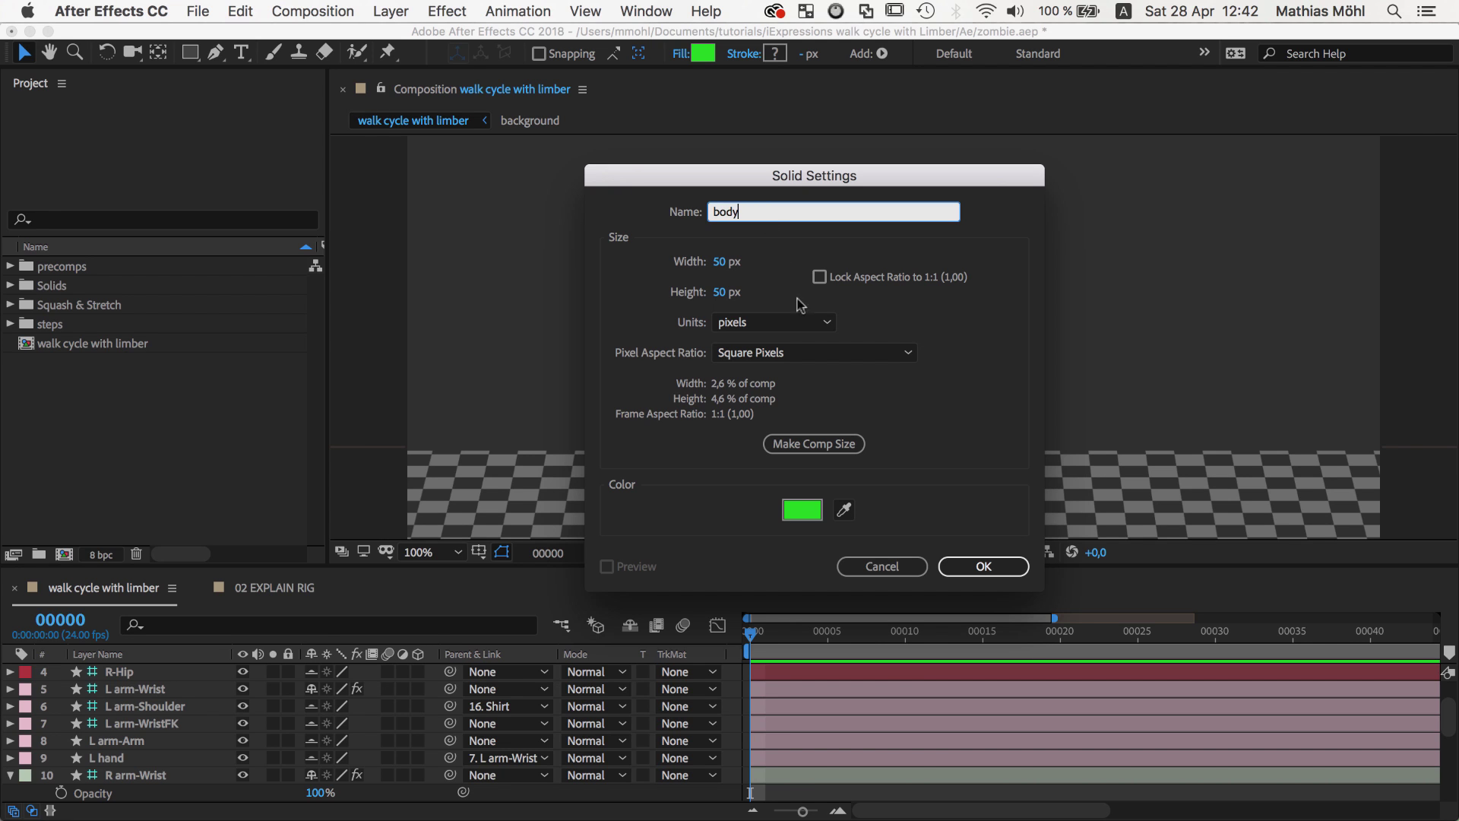
left_click(959, 567)
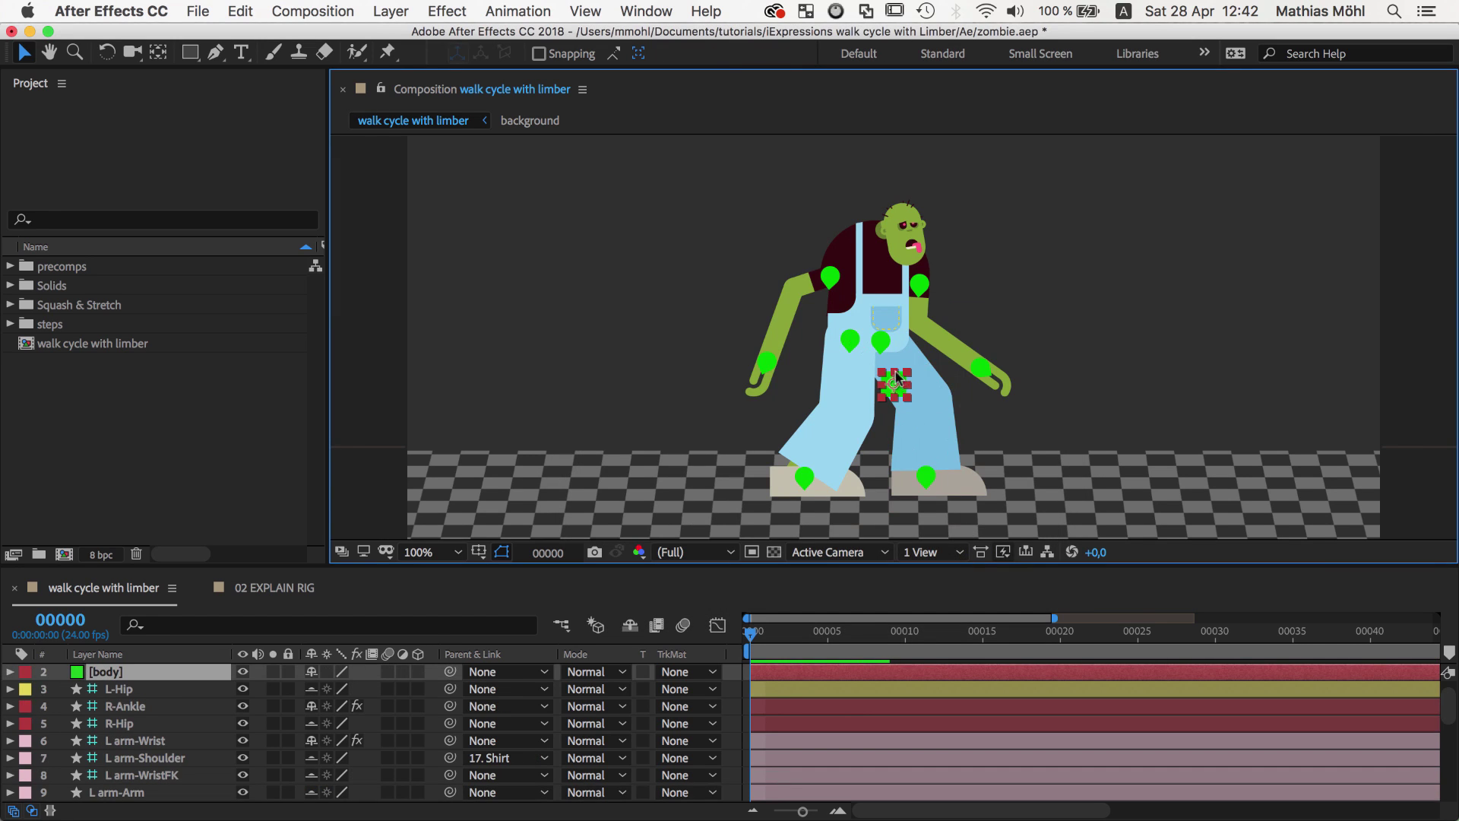
left_click_drag(903, 374, 884, 286)
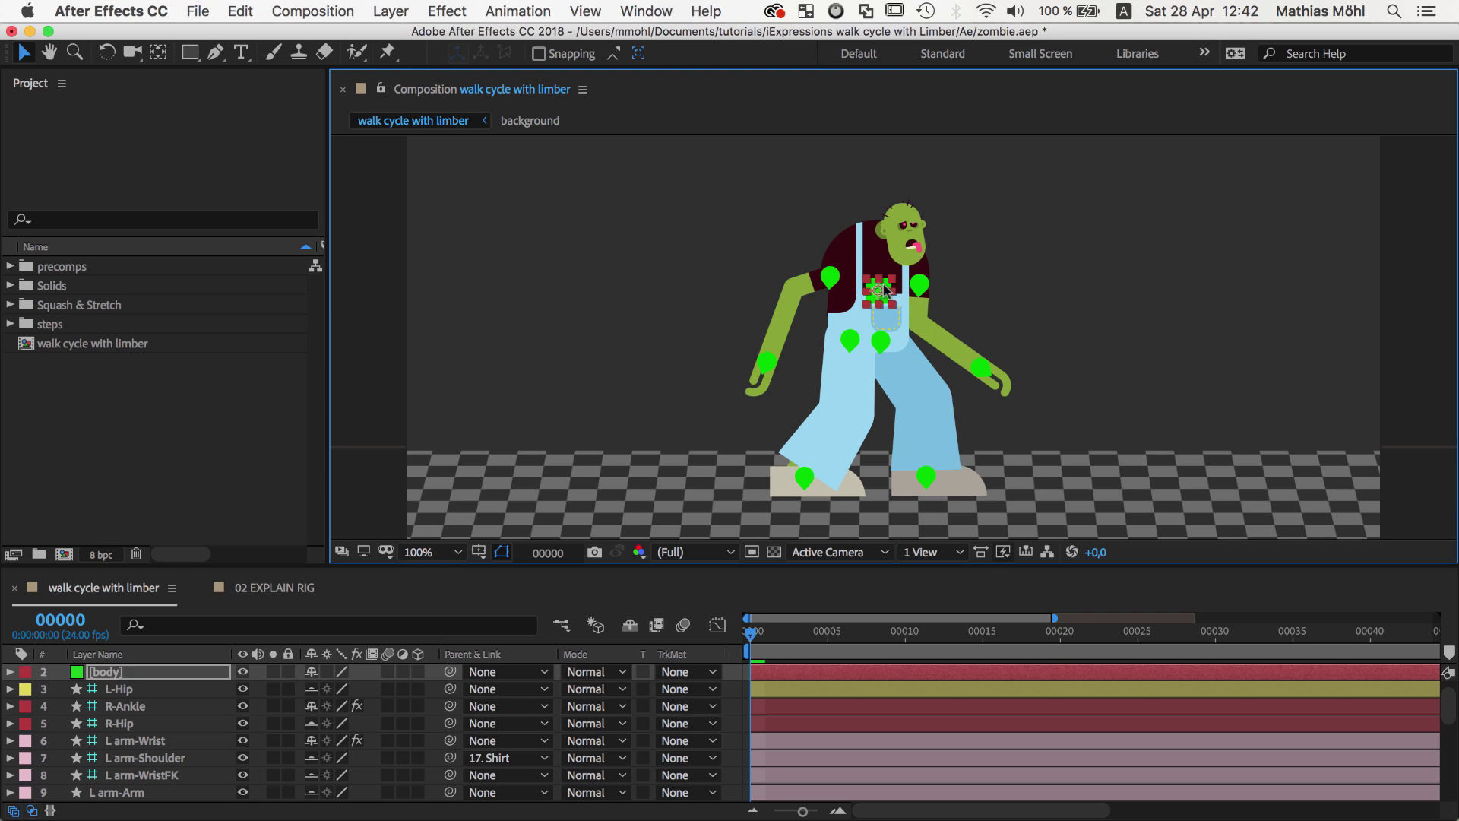
left_click(831, 278)
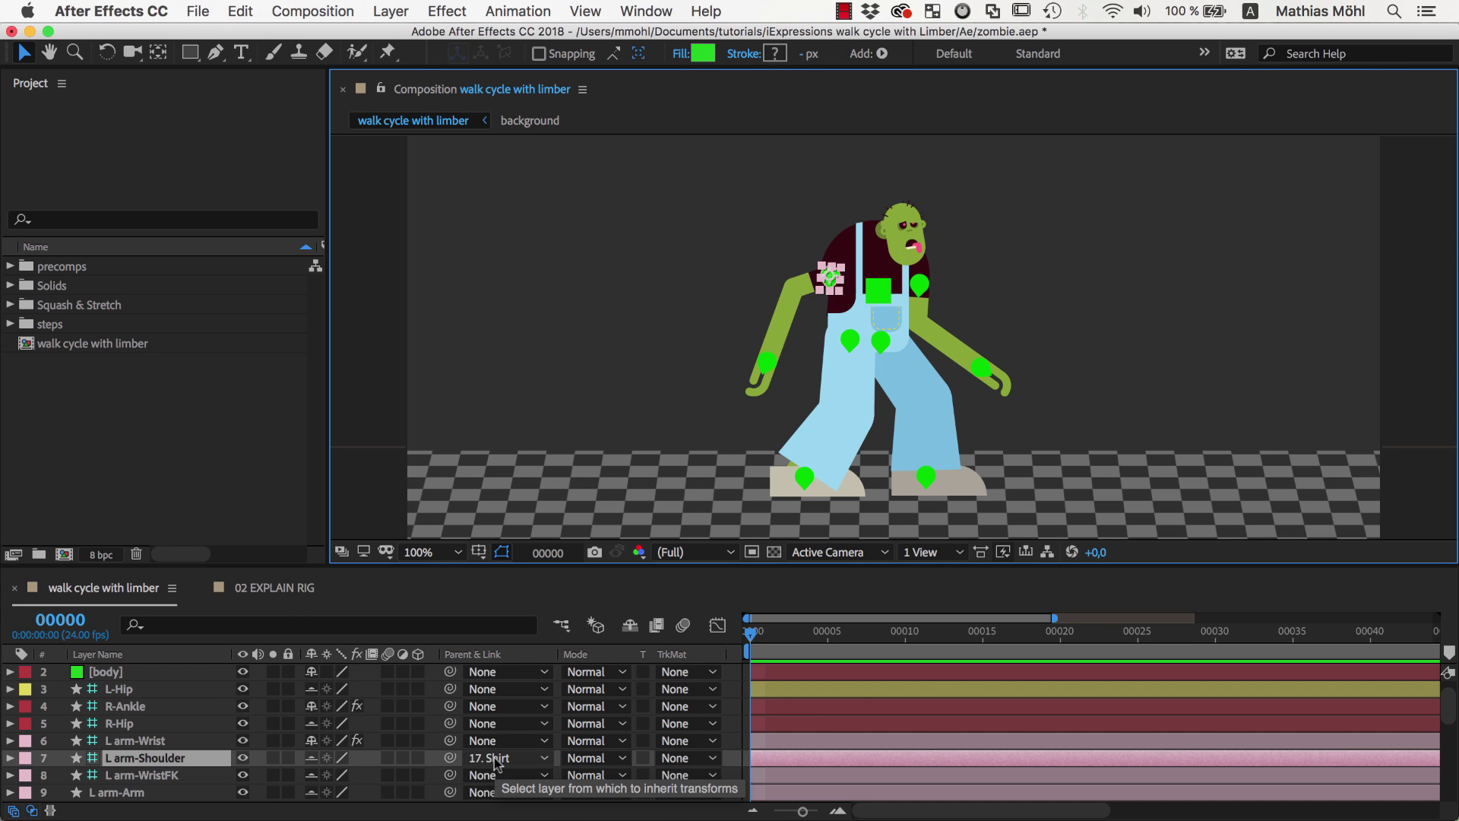
- Parent Dungaree Outlines to the body solid and test moving the torso
scroll(490, 764, "down", 5)
left_click(106, 758)
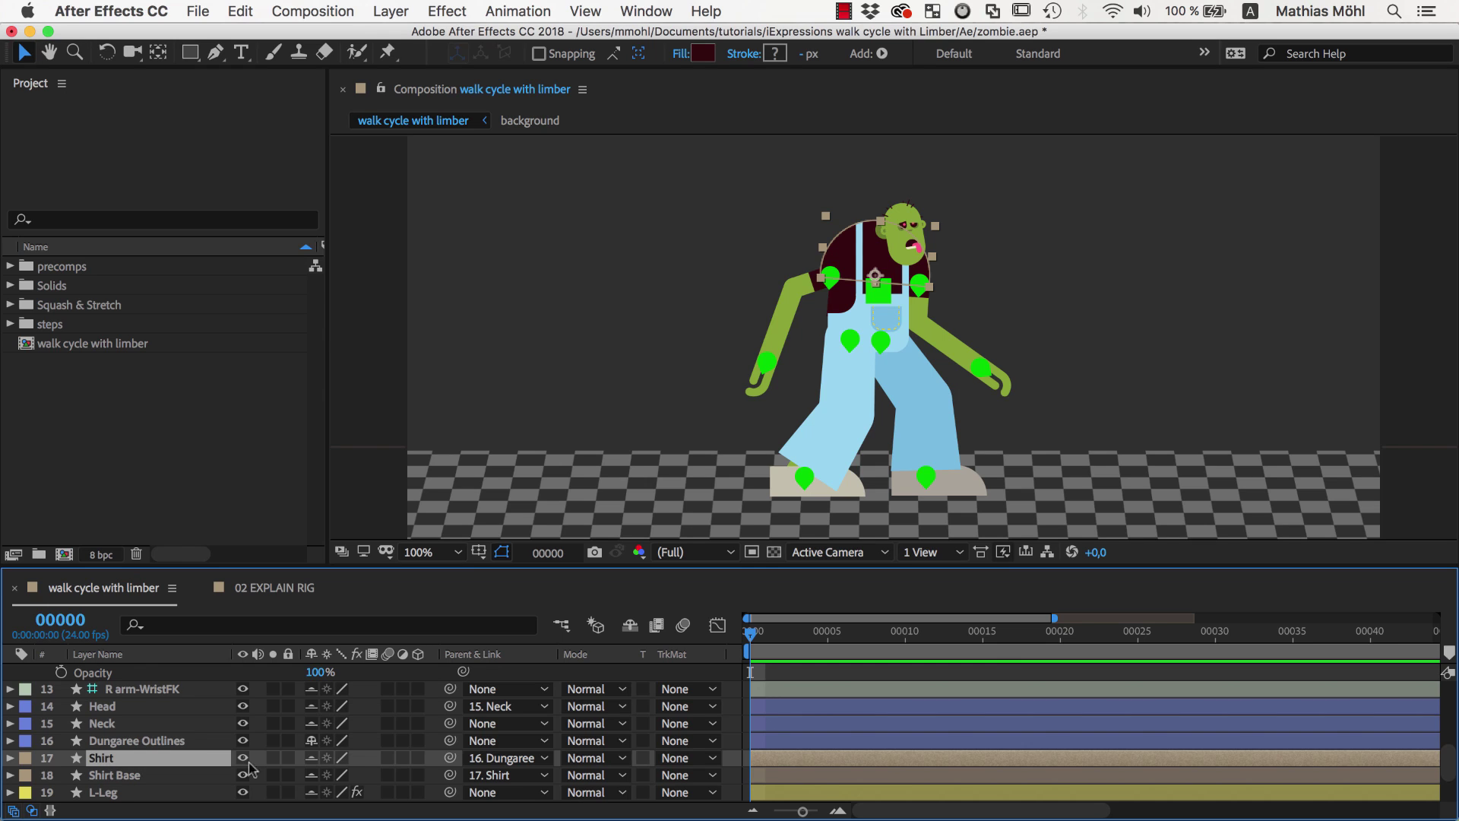
left_click(170, 747)
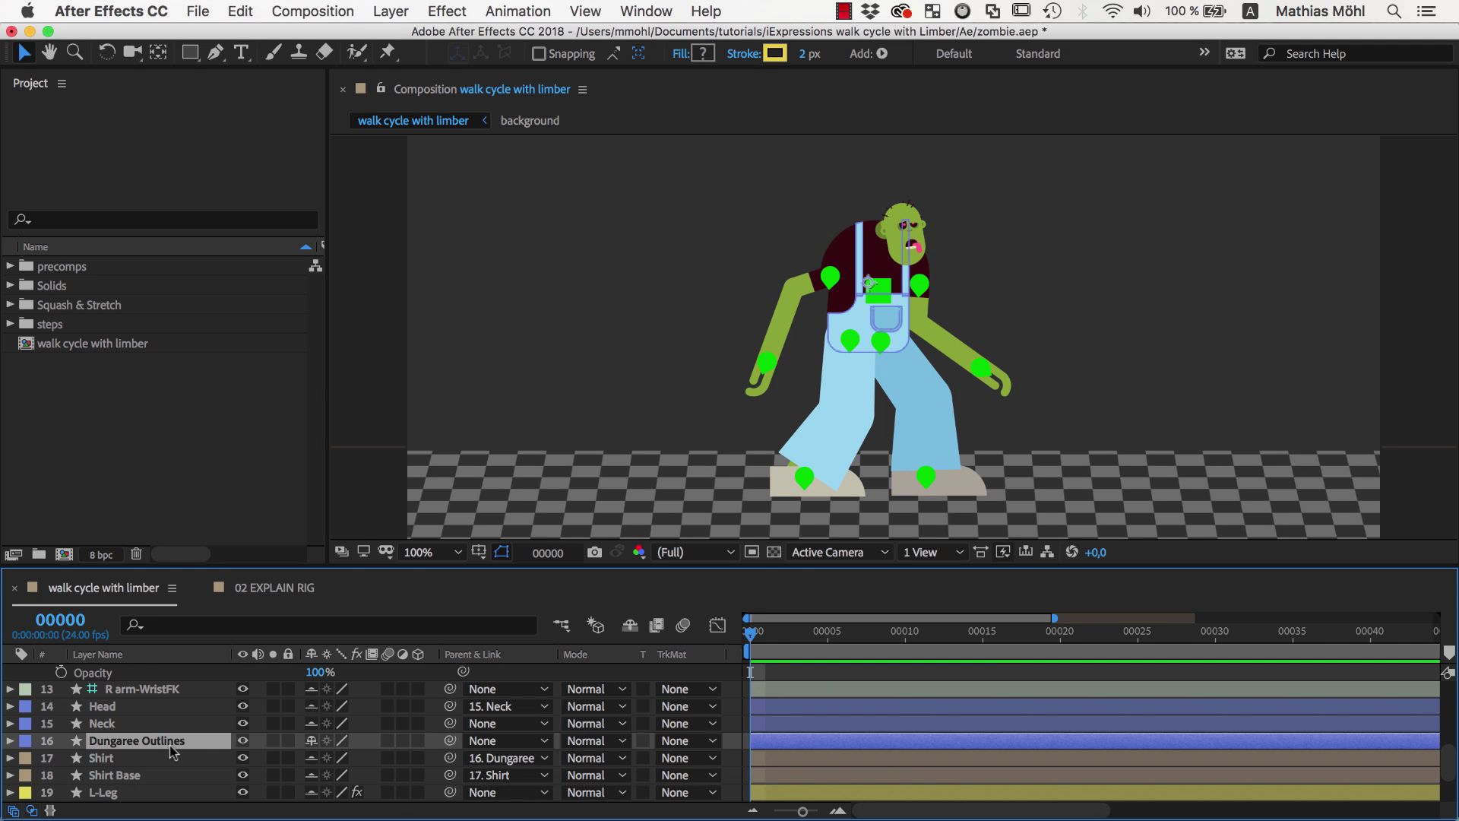
left_click_drag(450, 740, 384, 686)
left_click_drag(199, 694, 199, 691)
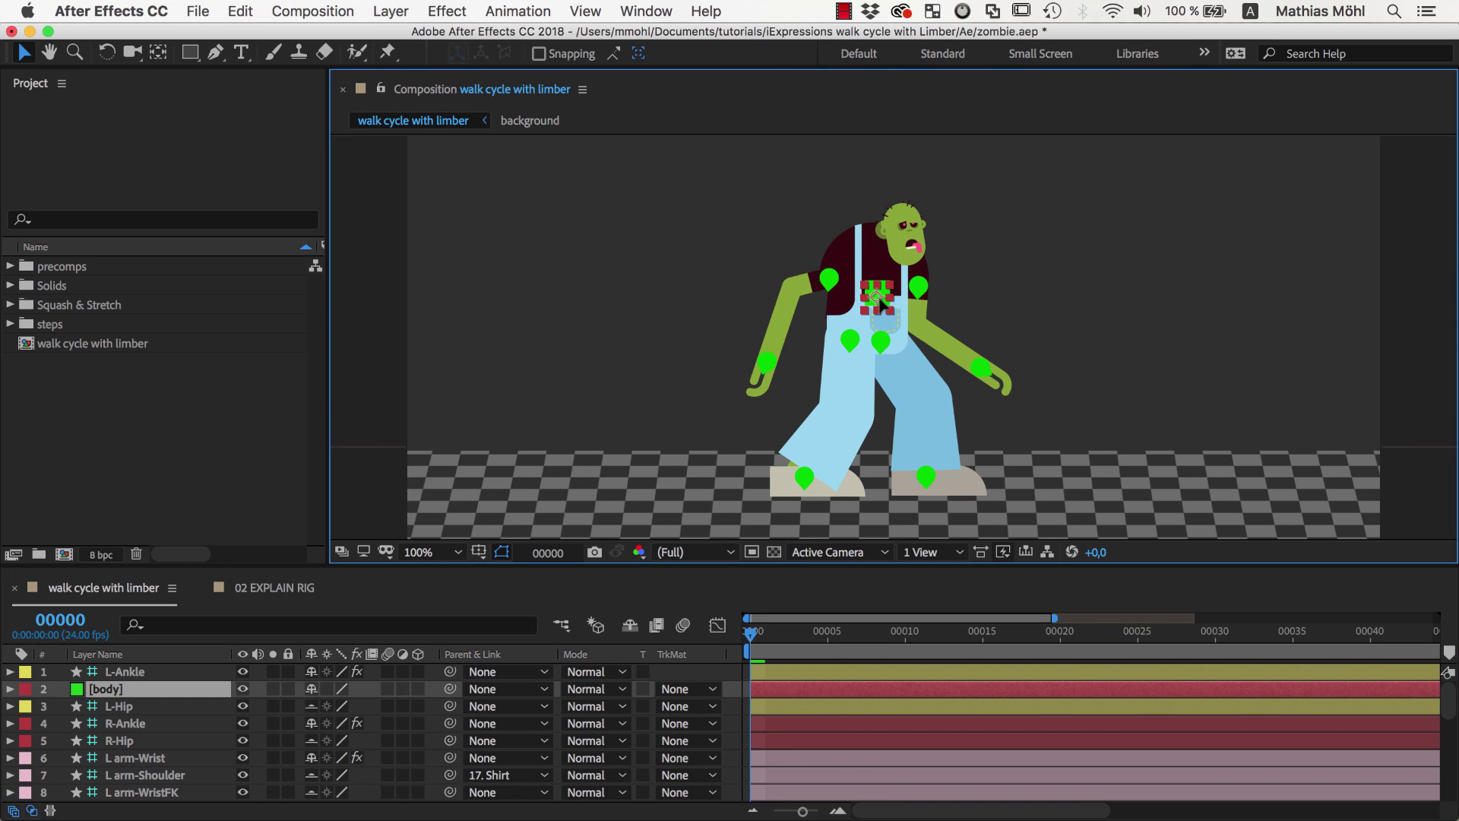
left_click_drag(885, 328, 878, 289)
- Parent Neck, L-Hip and R-Hip to body, then test lowering the torso
scroll(216, 751, "down", 5)
left_click(136, 672)
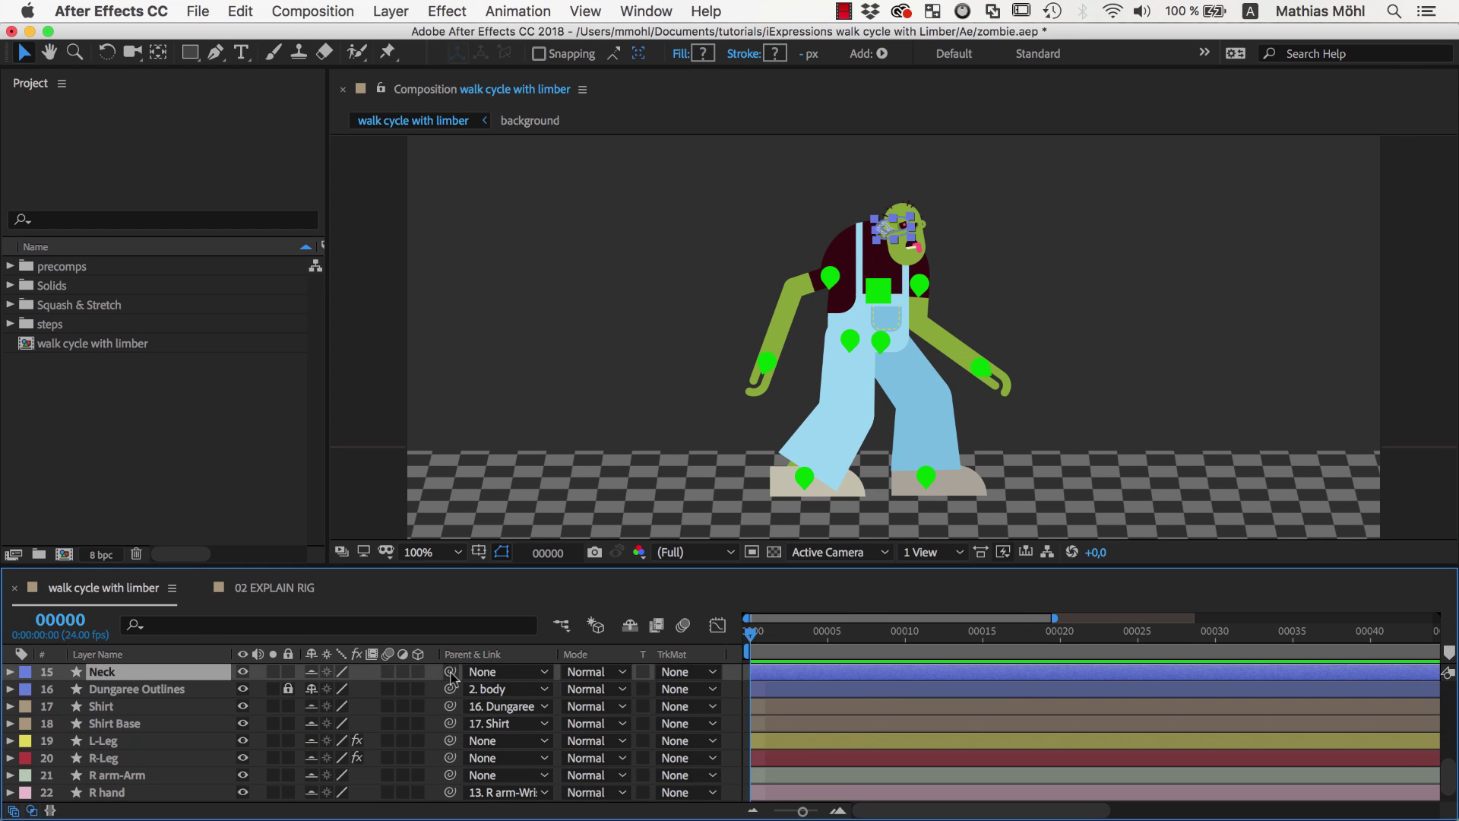
left_click_drag(452, 677, 162, 689)
left_click(852, 342)
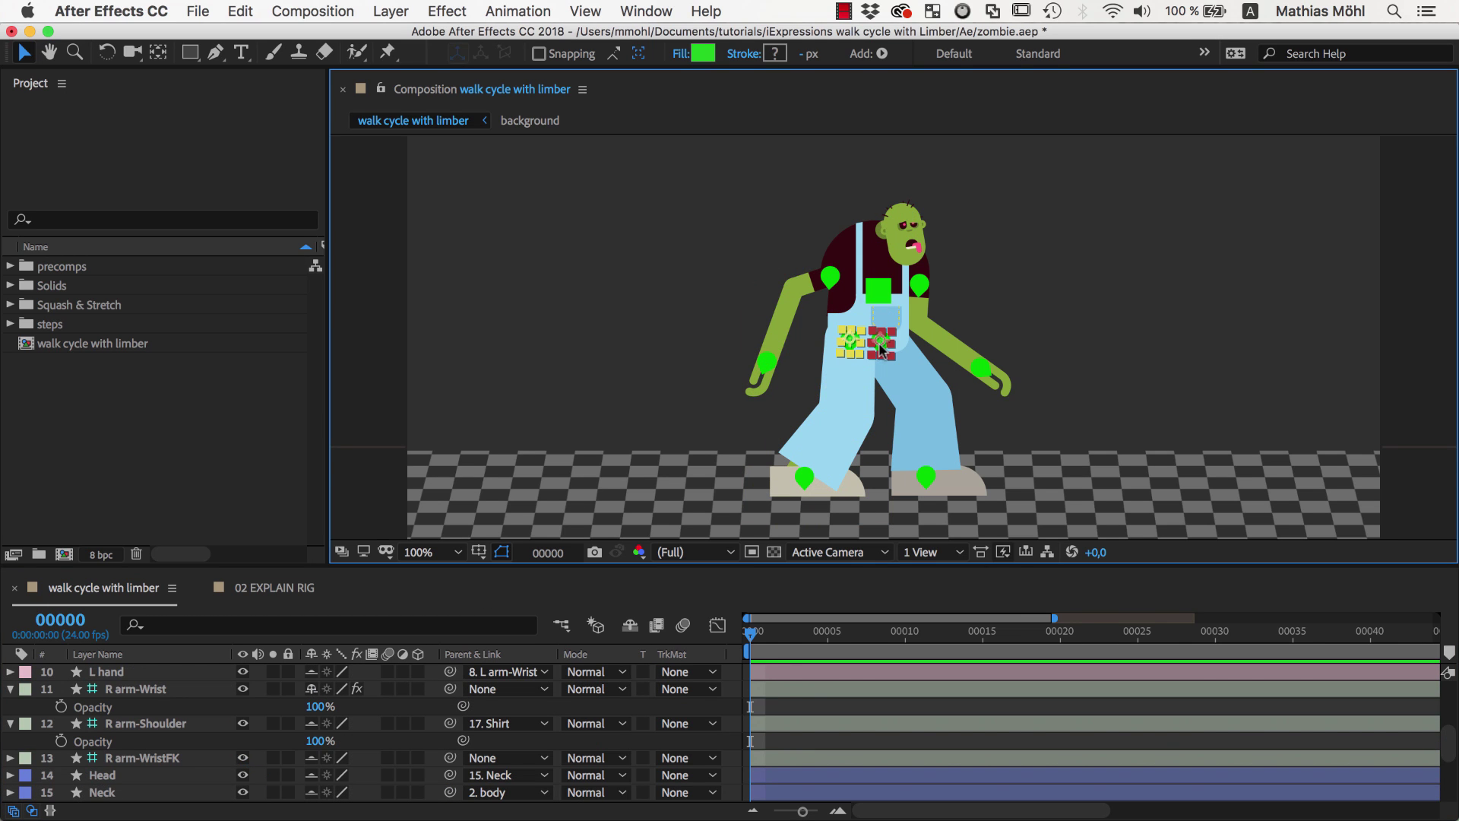
scroll(236, 722, "up", 5)
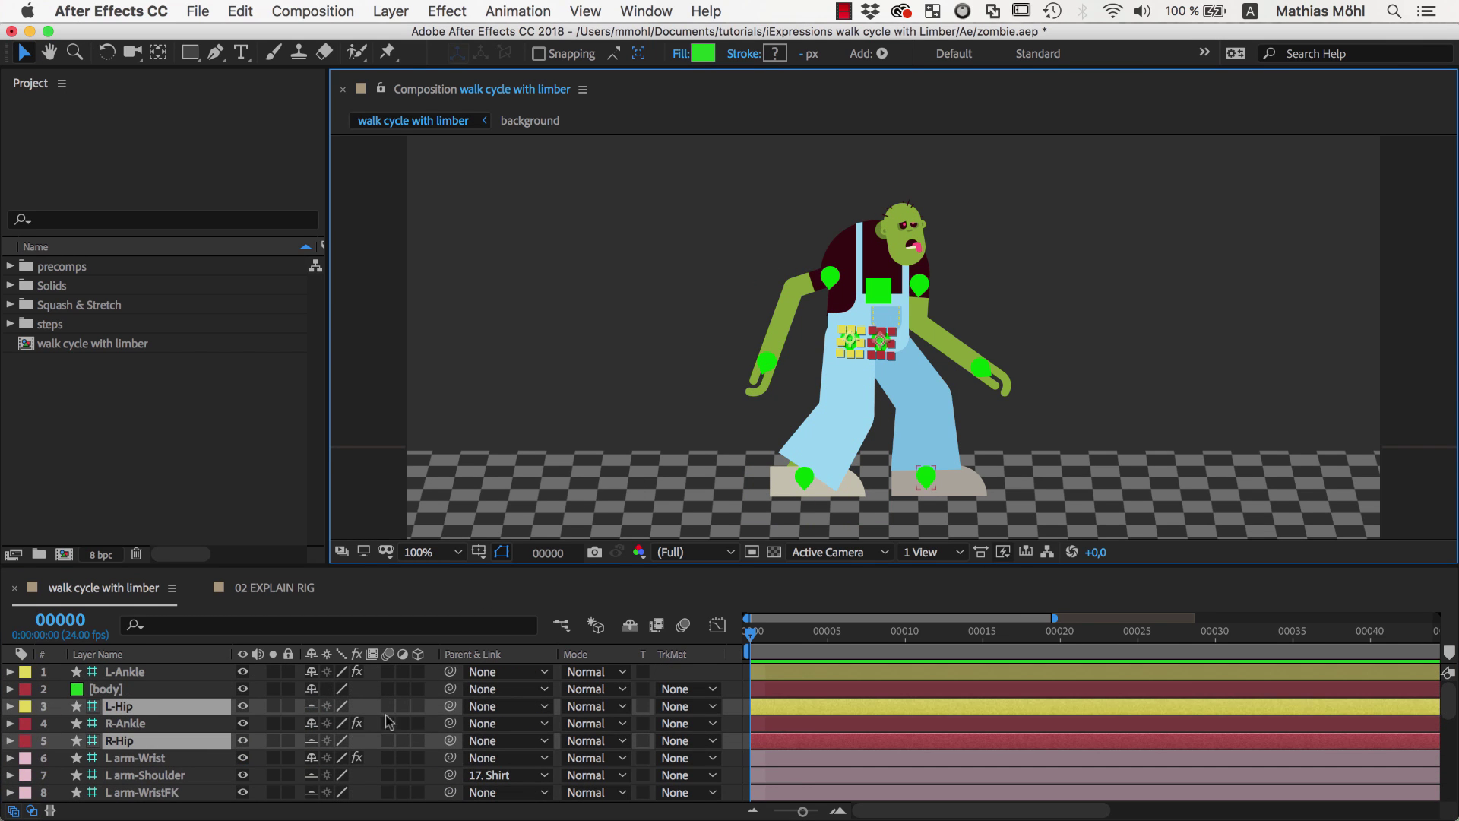
left_click_drag(450, 706, 102, 689)
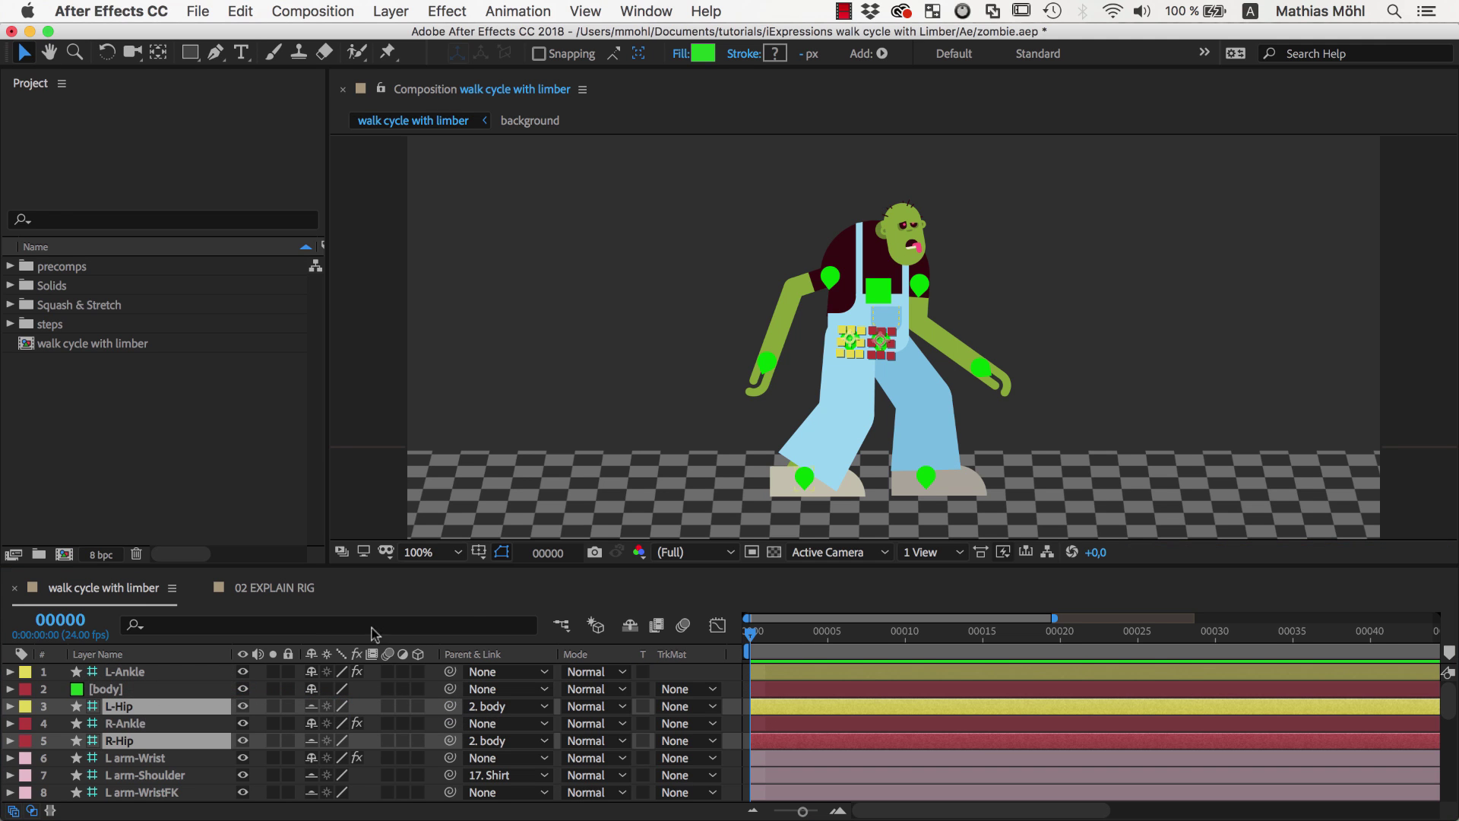
left_click_drag(865, 340, 877, 301)
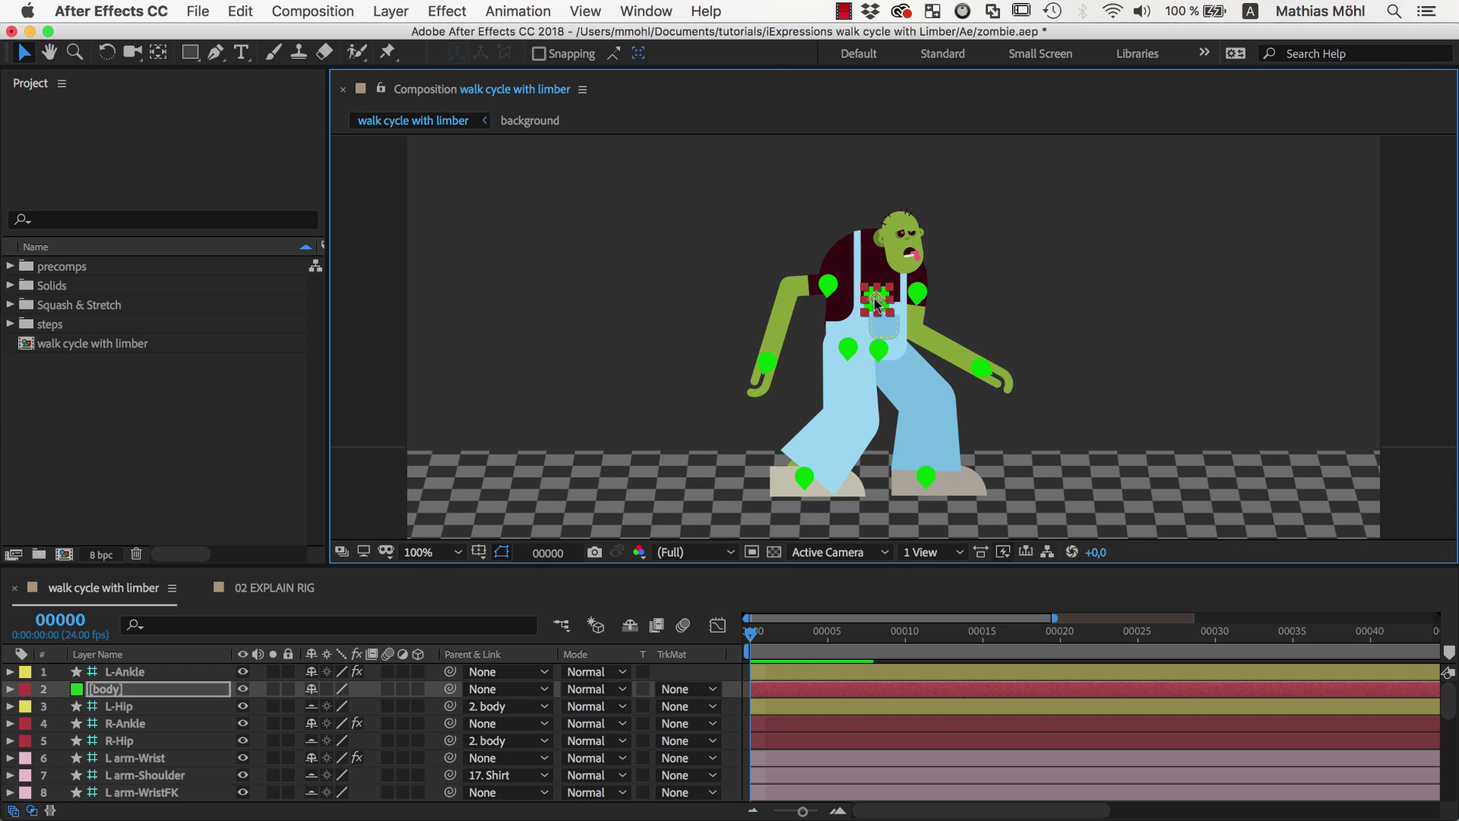
- Hide the L arm-Shoulder, L-Hip and R-Hip controllers and save the project
left_click(831, 291)
left_click(849, 350, "shift")
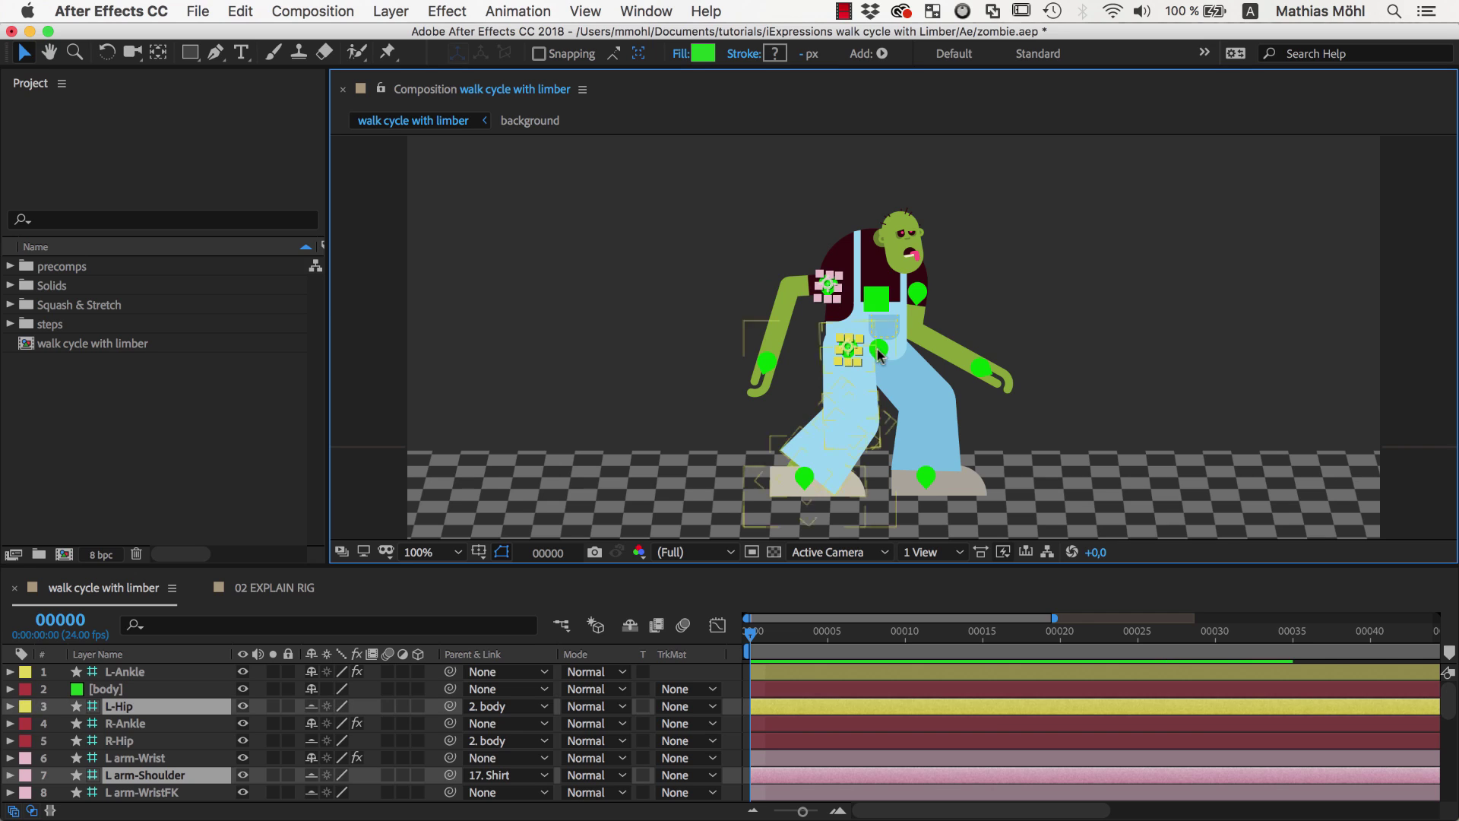
left_click(879, 350, "shift")
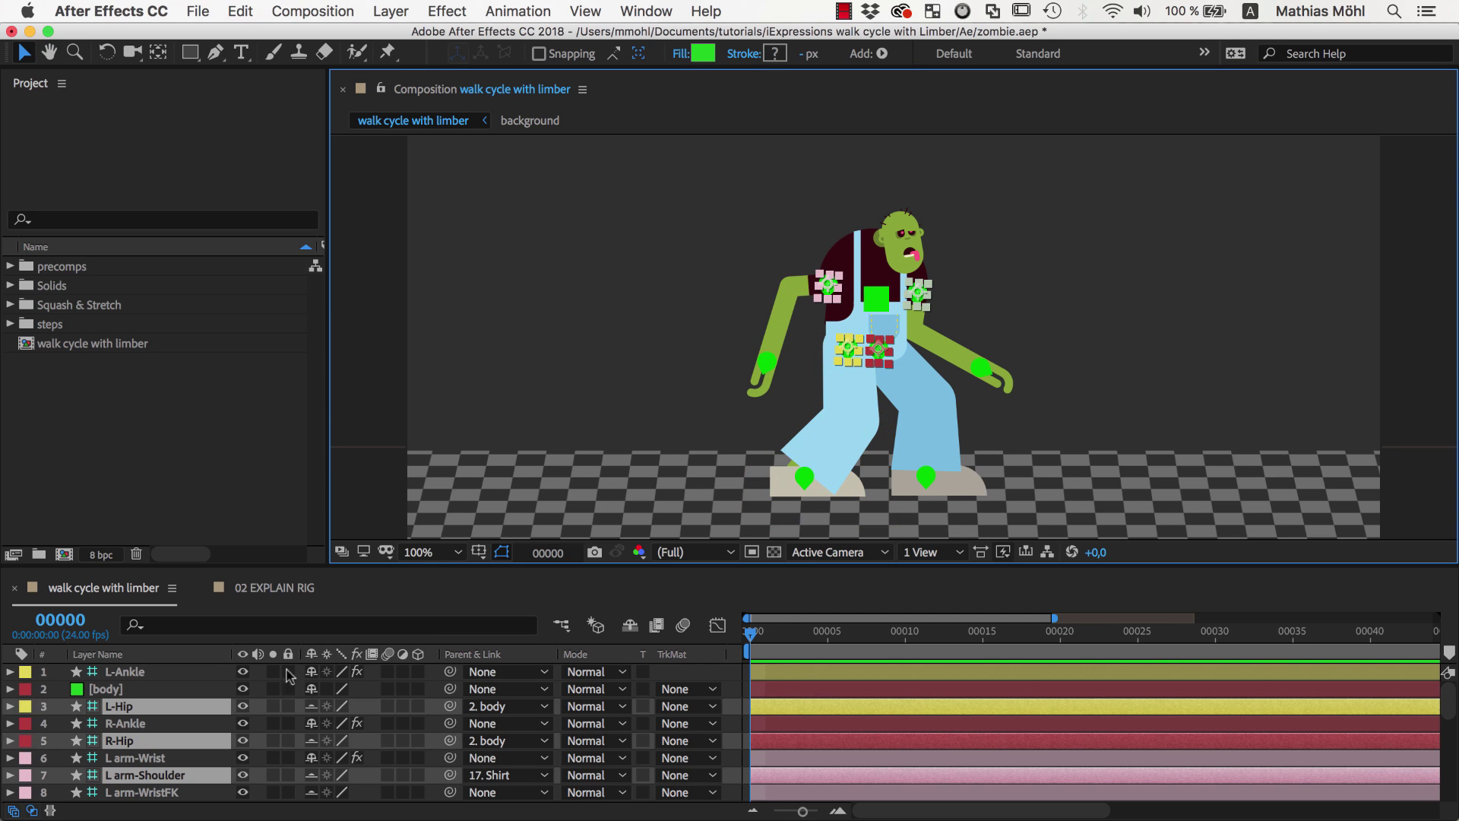
left_click(243, 707)
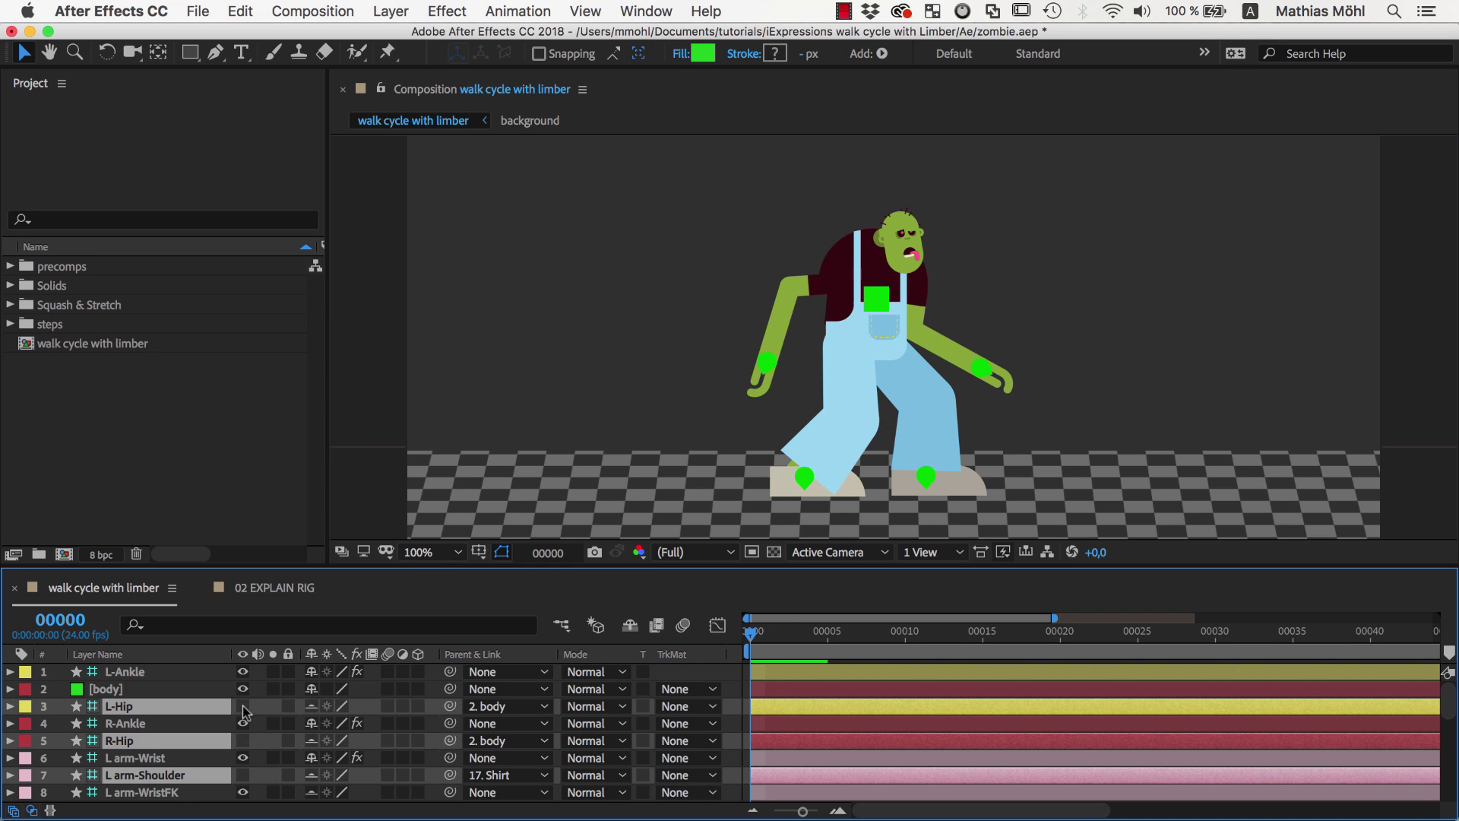
left_click(978, 399)
key("super+s")
- Select the body, left wrist and both ankle controllers
left_click(882, 302)
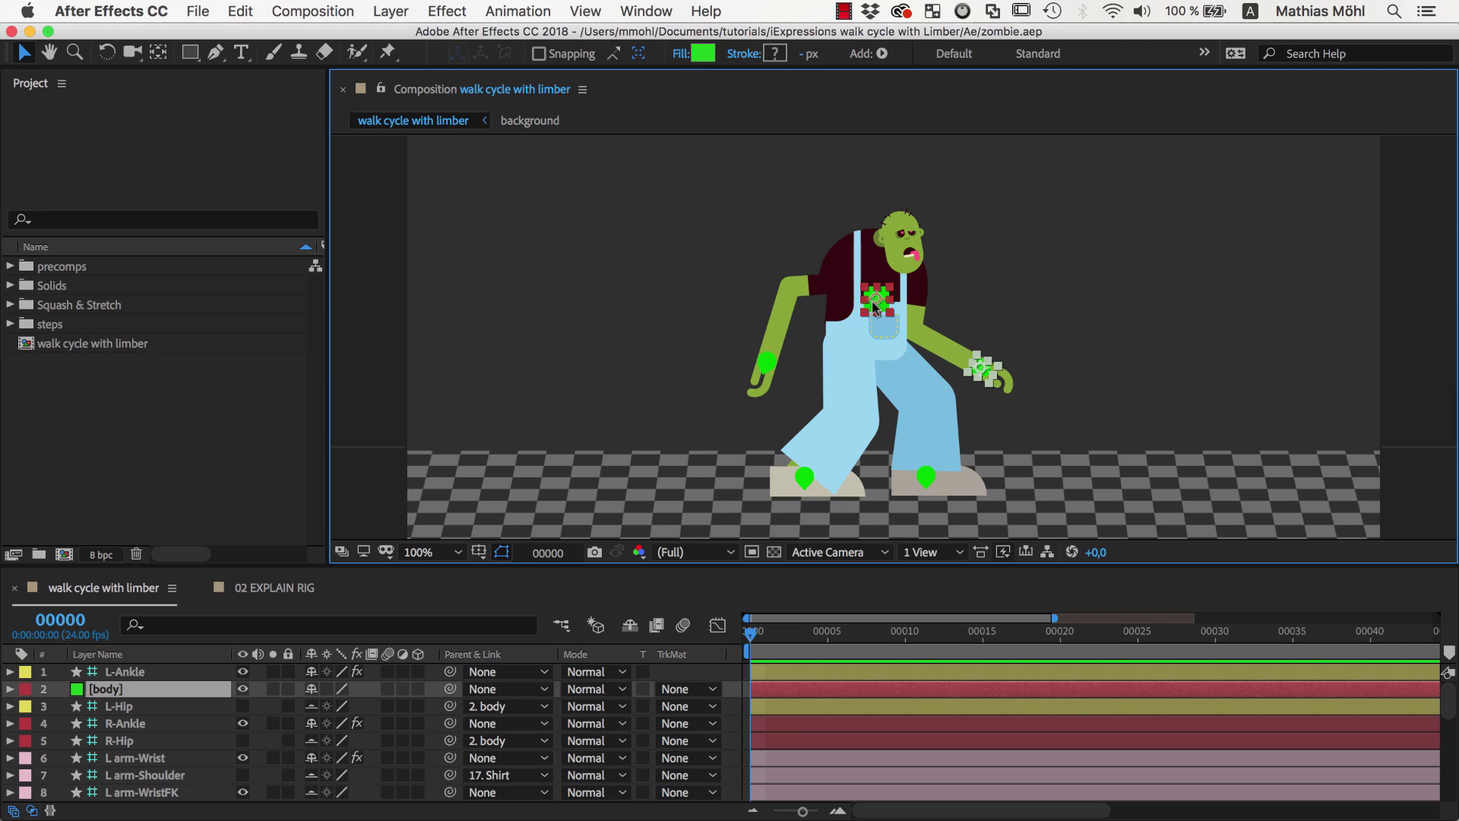
left_click(767, 363, "shift")
left_click(804, 477, "shift")
left_click(929, 479, "shift")
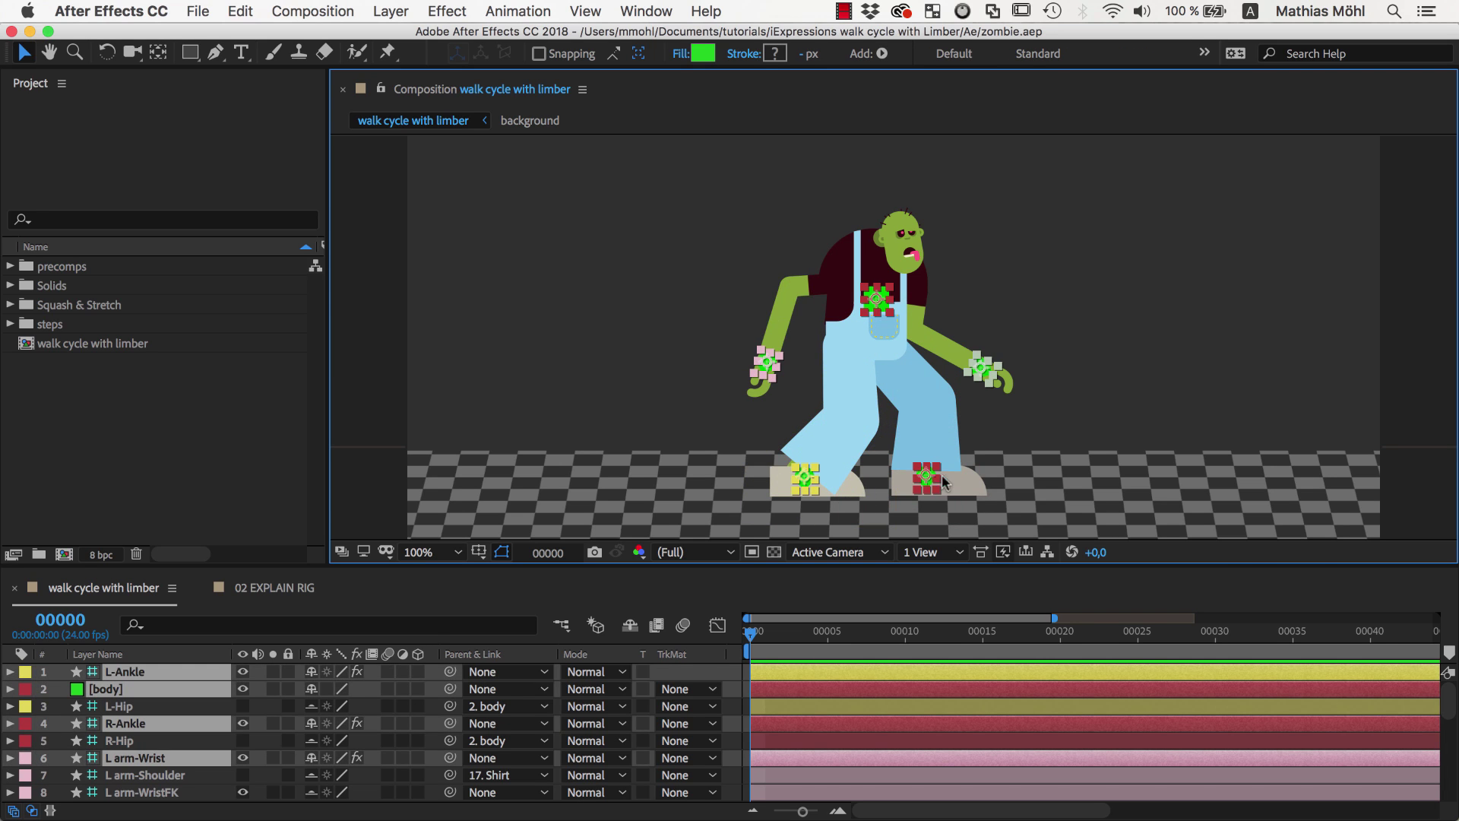
- Create a red 100×100 px solid named zombie master and move it above the head
left_click(1337, 434)
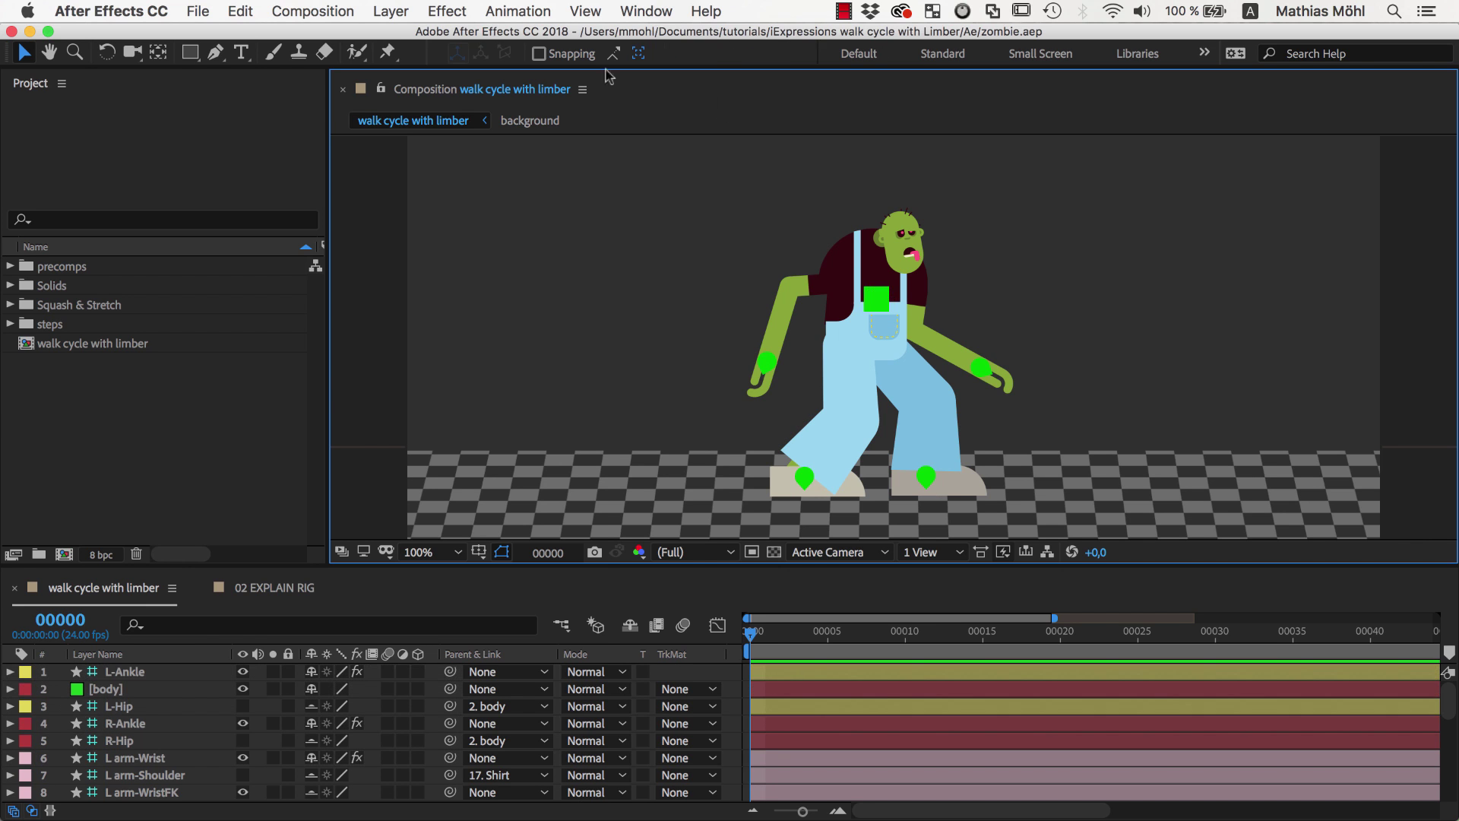
left_click(391, 11)
mouse_move(425, 39)
left_click(623, 67)
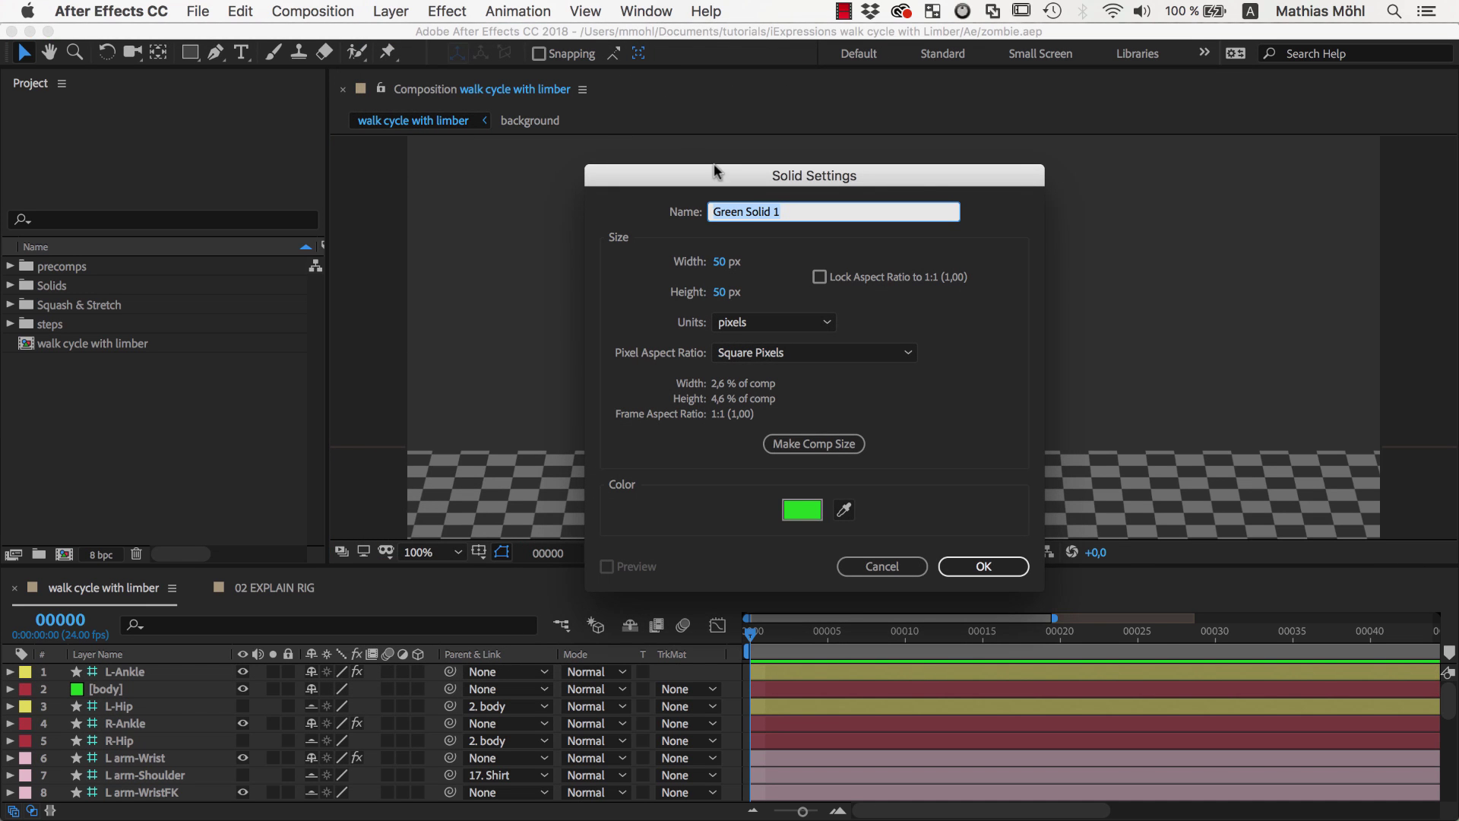
left_click(719, 262)
type("100")
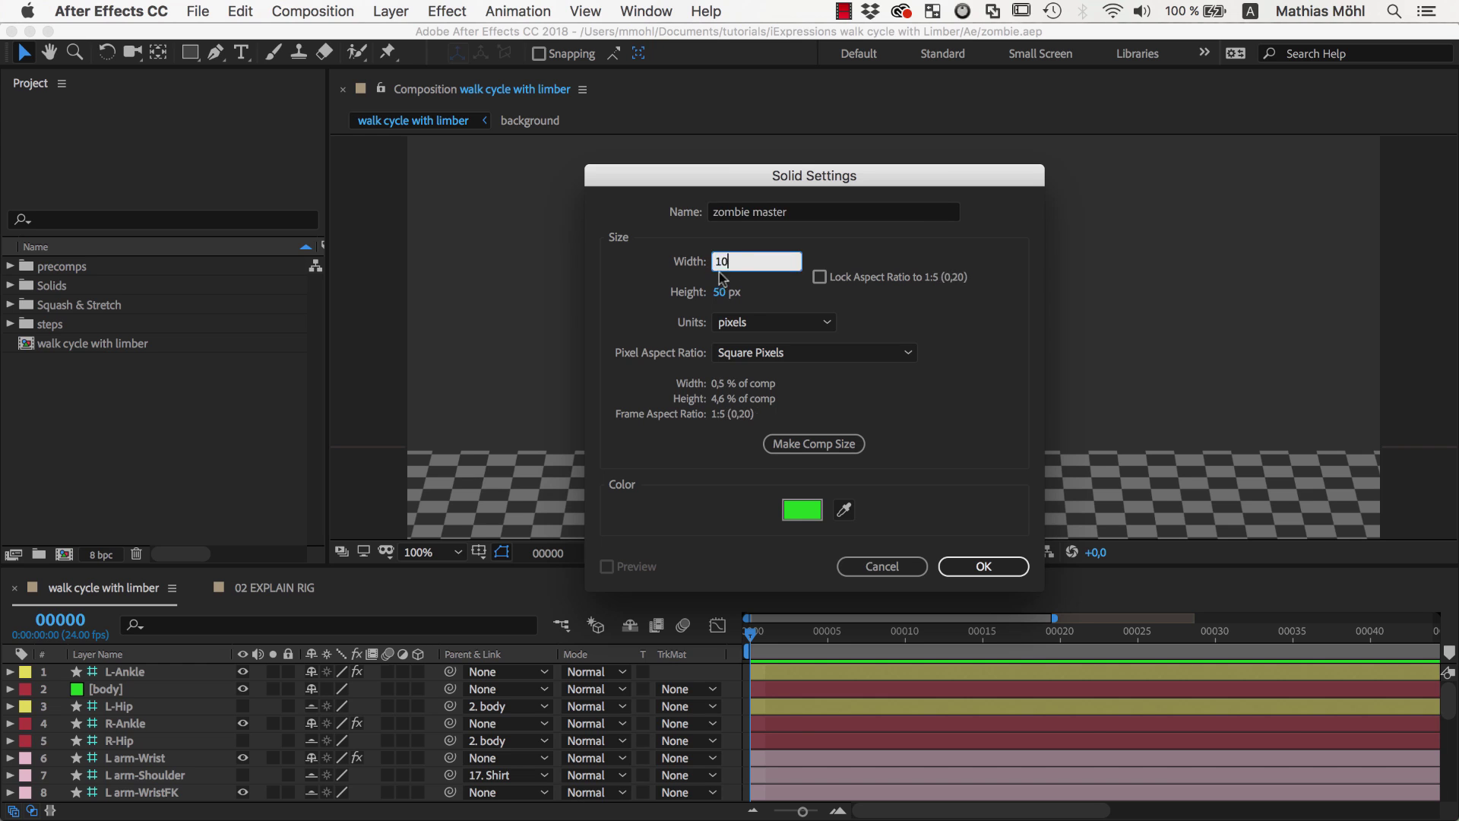
key("Tab")
type("100")
key("Tab")
left_click(801, 509)
left_click(1049, 174)
left_click(1174, 182)
left_click(985, 566)
left_click_drag(901, 378, 820, 180)
- Parent the wrist, ankle and body controllers to zombie master, then lower the torso
left_click(766, 362)
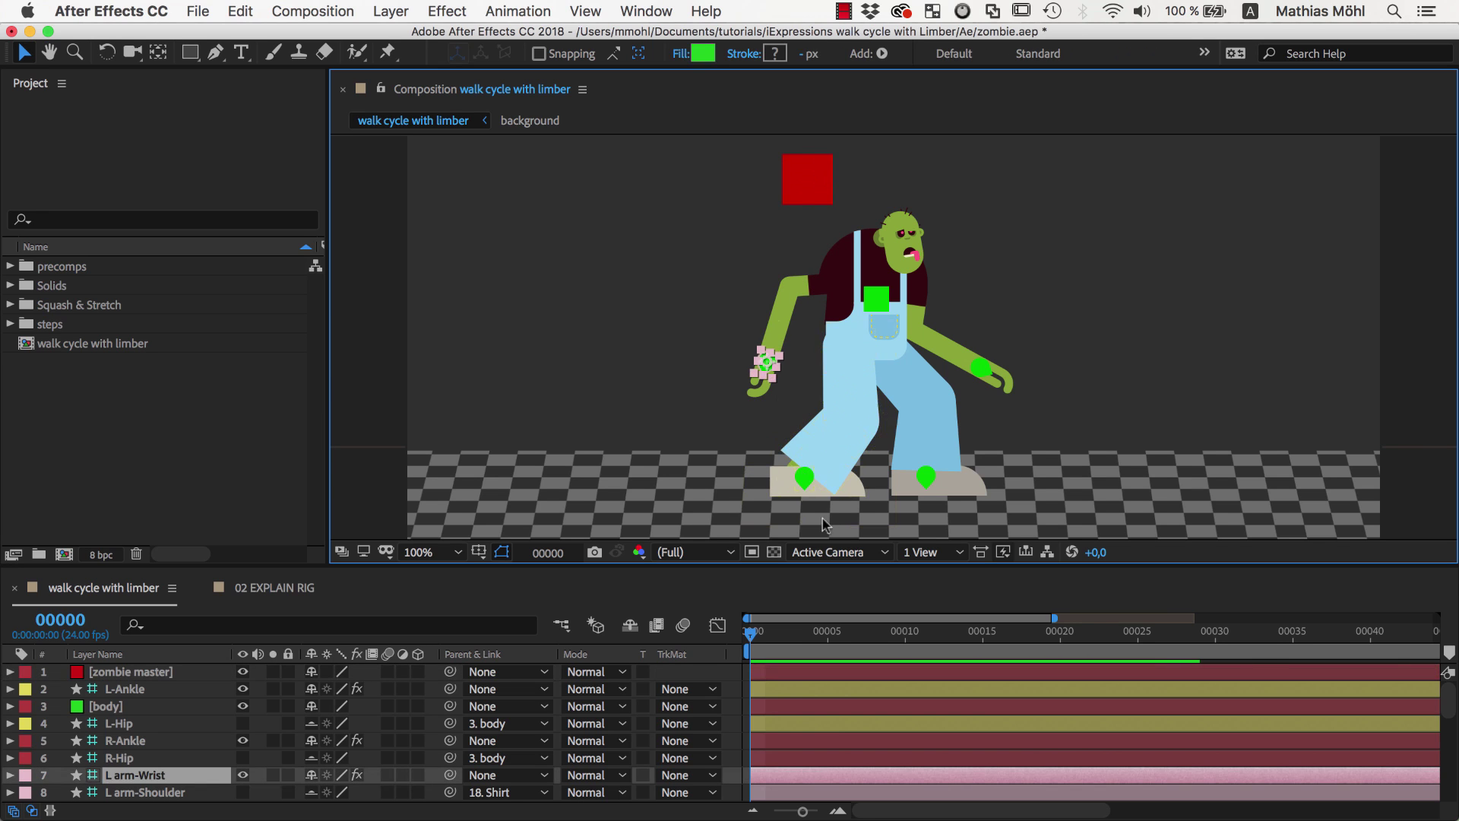
left_click(804, 477, "shift")
left_click(925, 476, "shift")
left_click(981, 369, "shift")
left_click(877, 298, "shift")
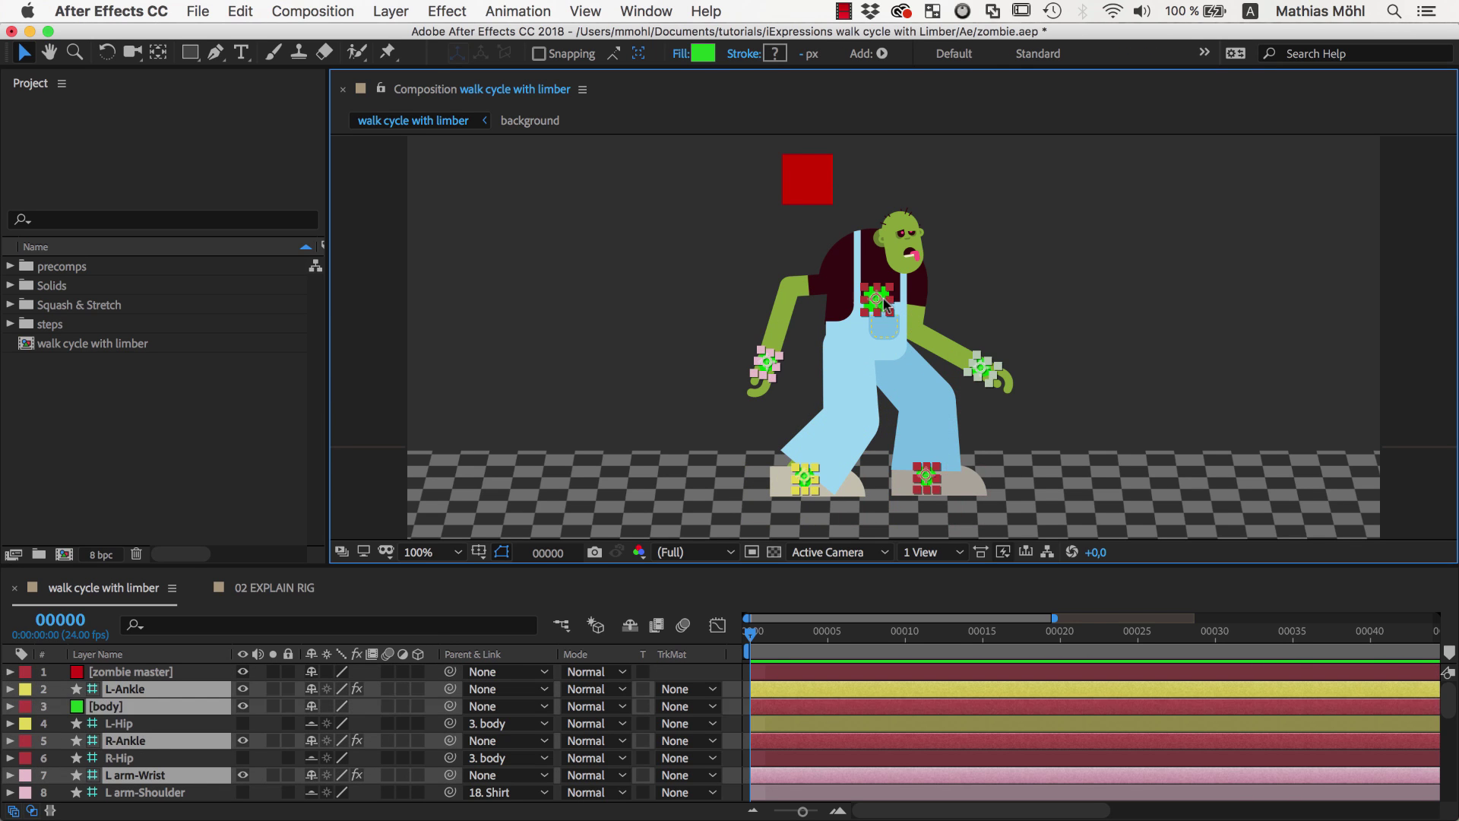
left_click_drag(451, 706, 129, 672)
mouse_move(831, 190)
left_mouse_down()
mouse_move(748, 190)
mouse_move(810, 201)
left_mouse_up()
mouse_move(872, 302)
left_mouse_down()
mouse_move(881, 338)
mouse_move(885, 322)
left_mouse_up()
- Load the Physics Simulations > IK 2D > Walk Cycle expression in the iExpressions2 panel
left_click(646, 11)
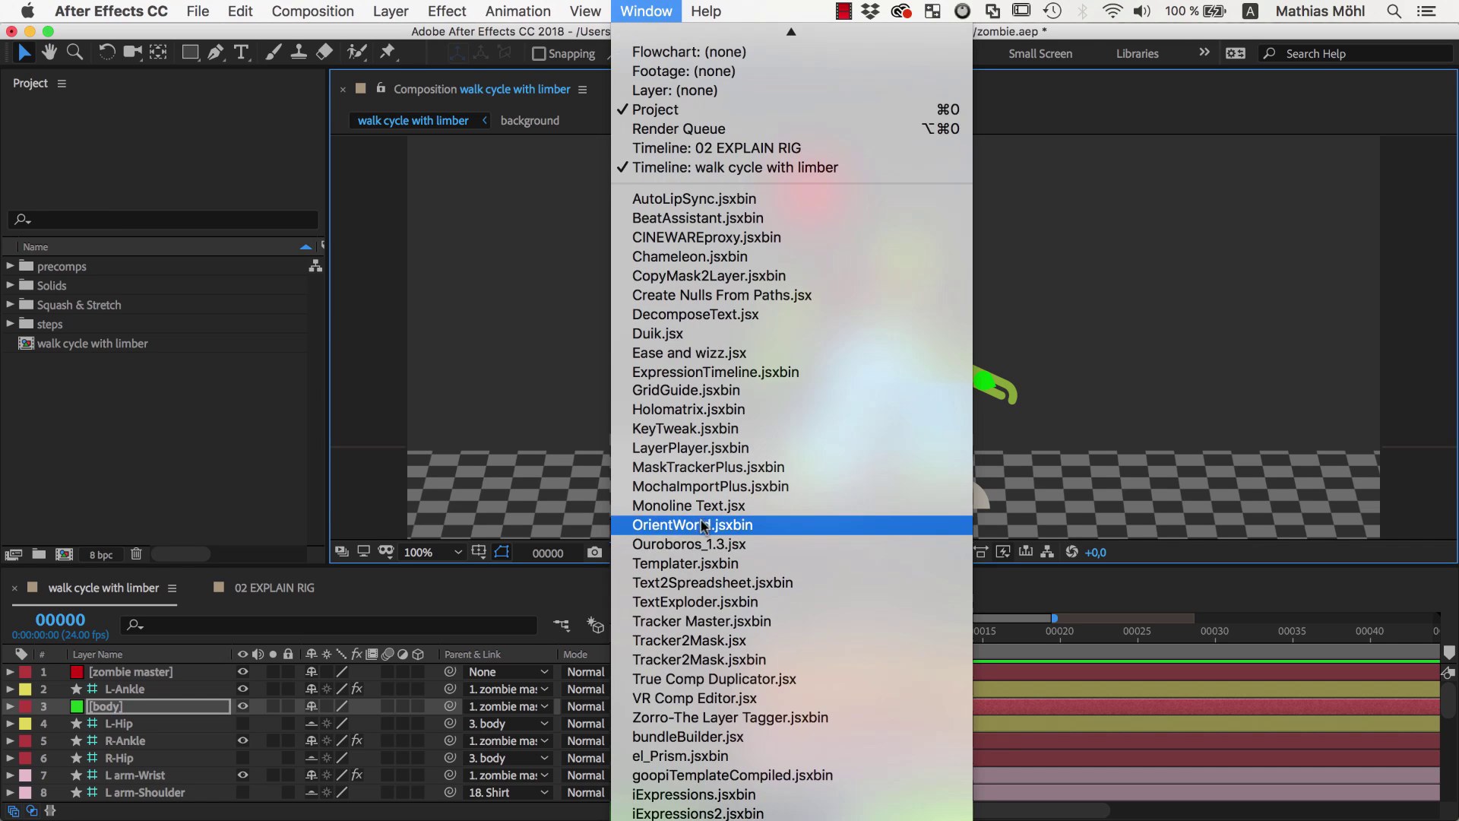
left_click(698, 791)
left_click(118, 152)
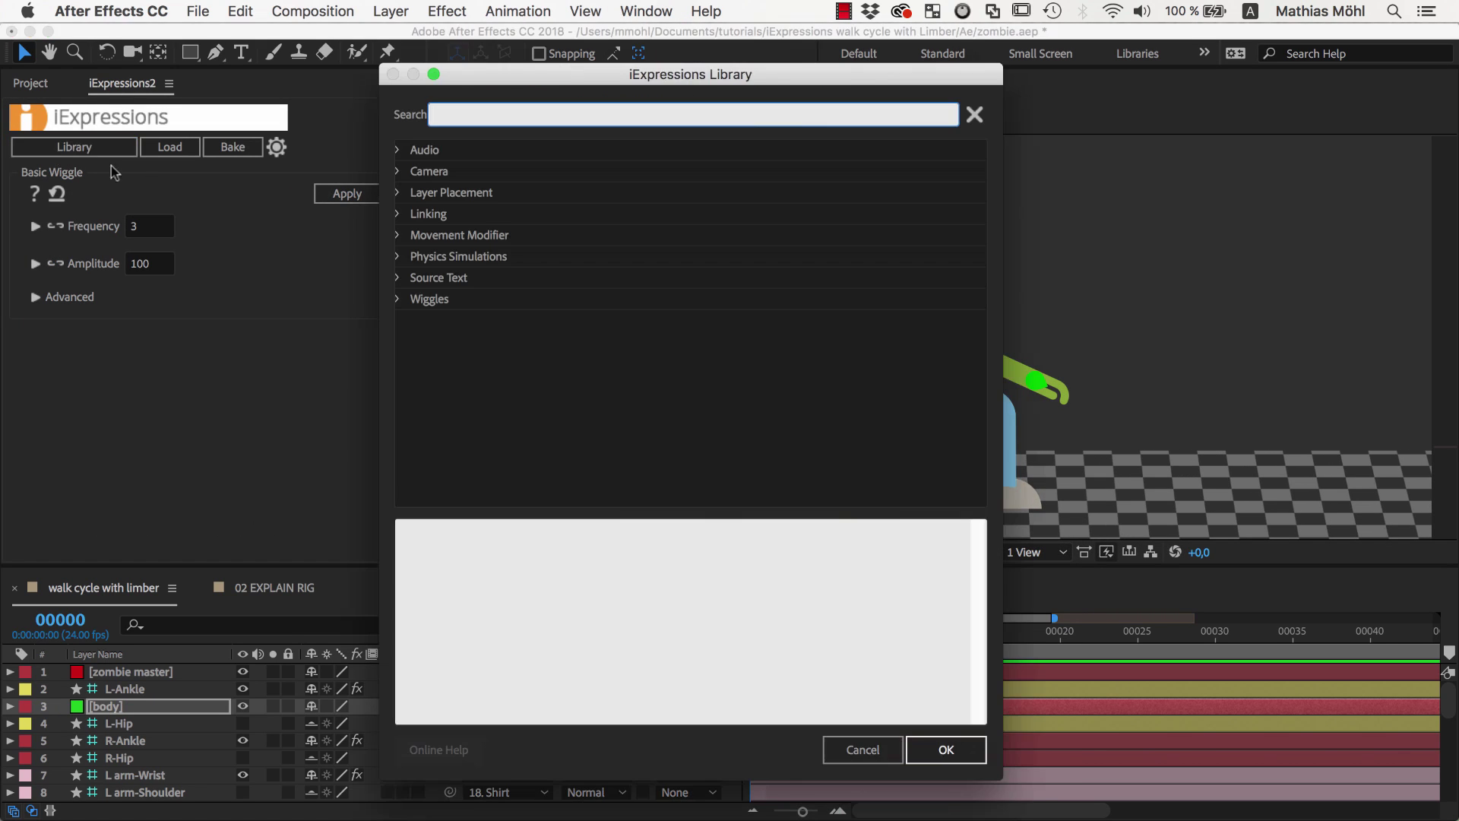
left_click(399, 257)
left_click(408, 279)
scroll(427, 392, "down", 2)
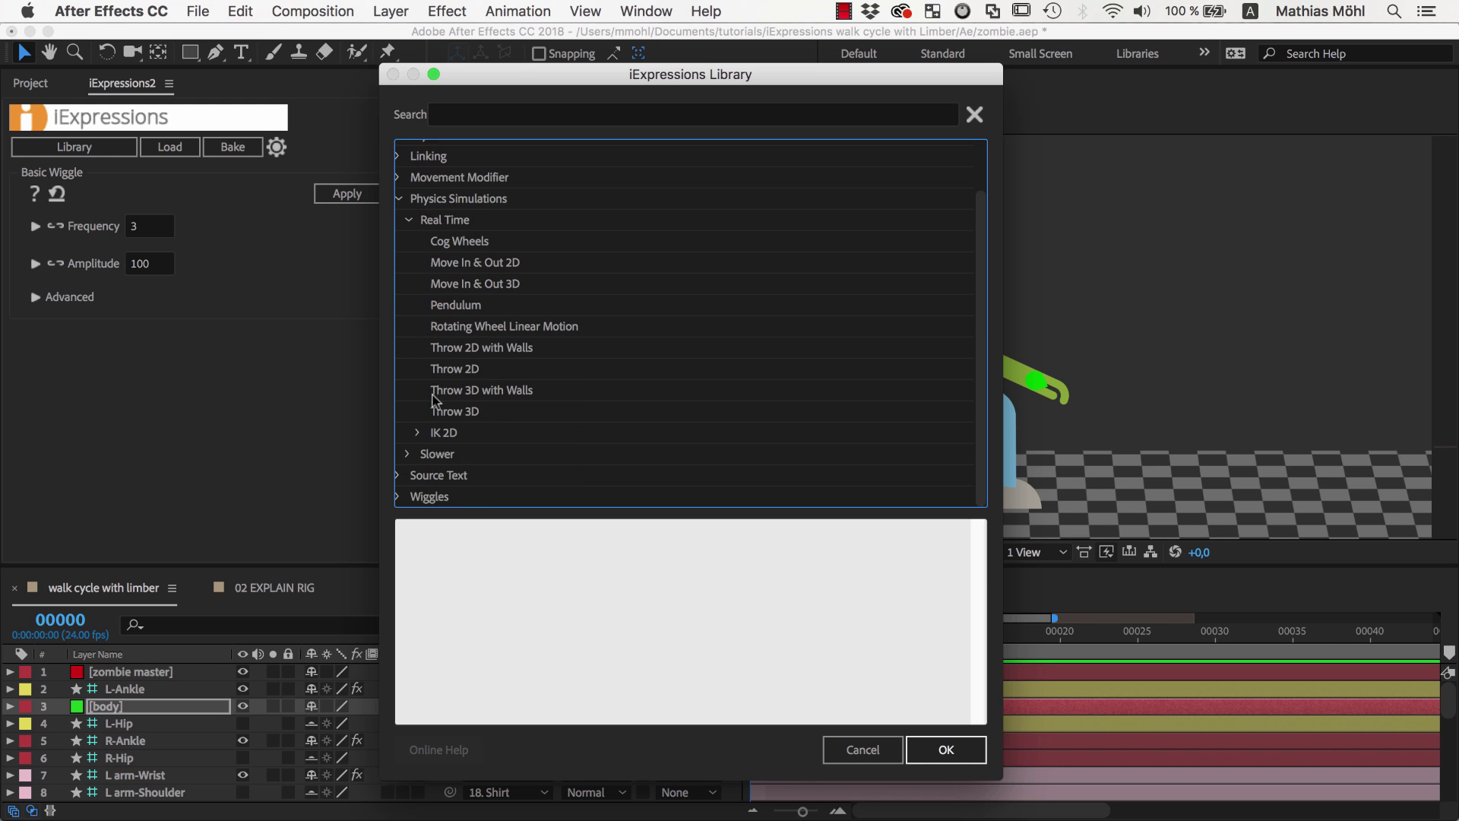
left_click(420, 427)
scroll(456, 433, "down", 3)
left_click(461, 433)
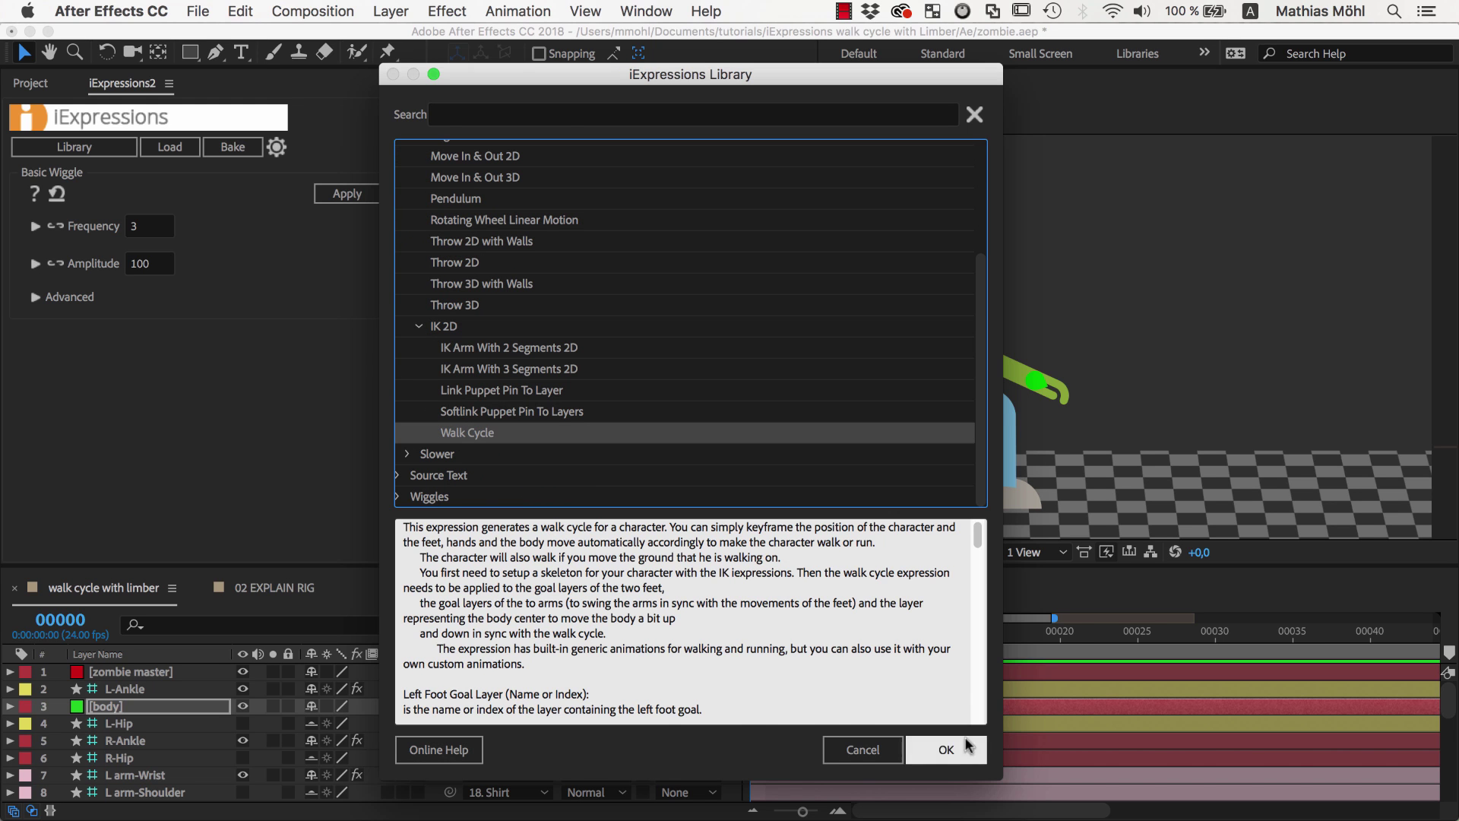
left_click(947, 749)
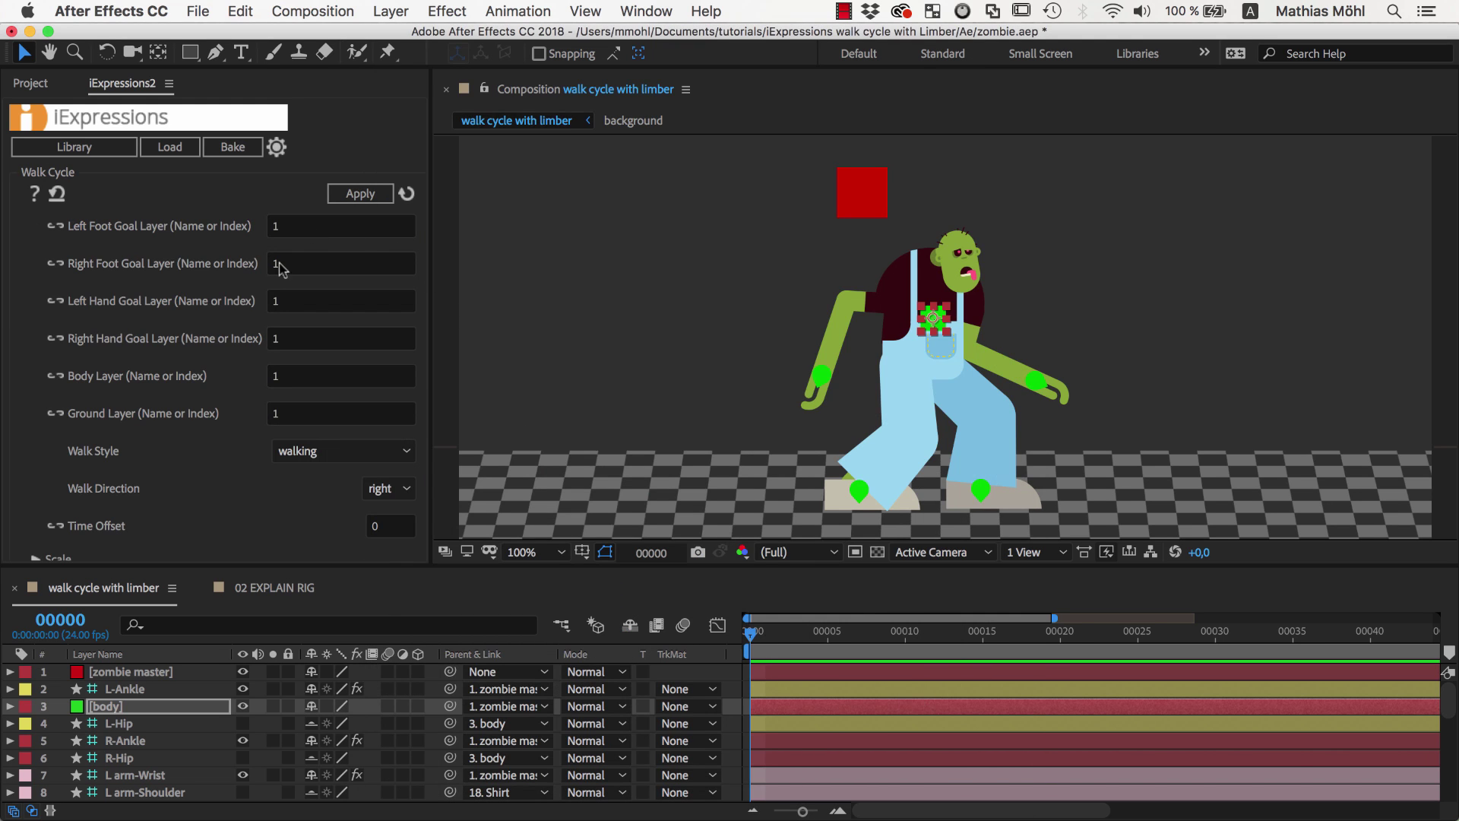
- Fill the foot and left hand goal fields with L-Ankle, R-Ankle and L arm-Wrist
left_click(860, 492)
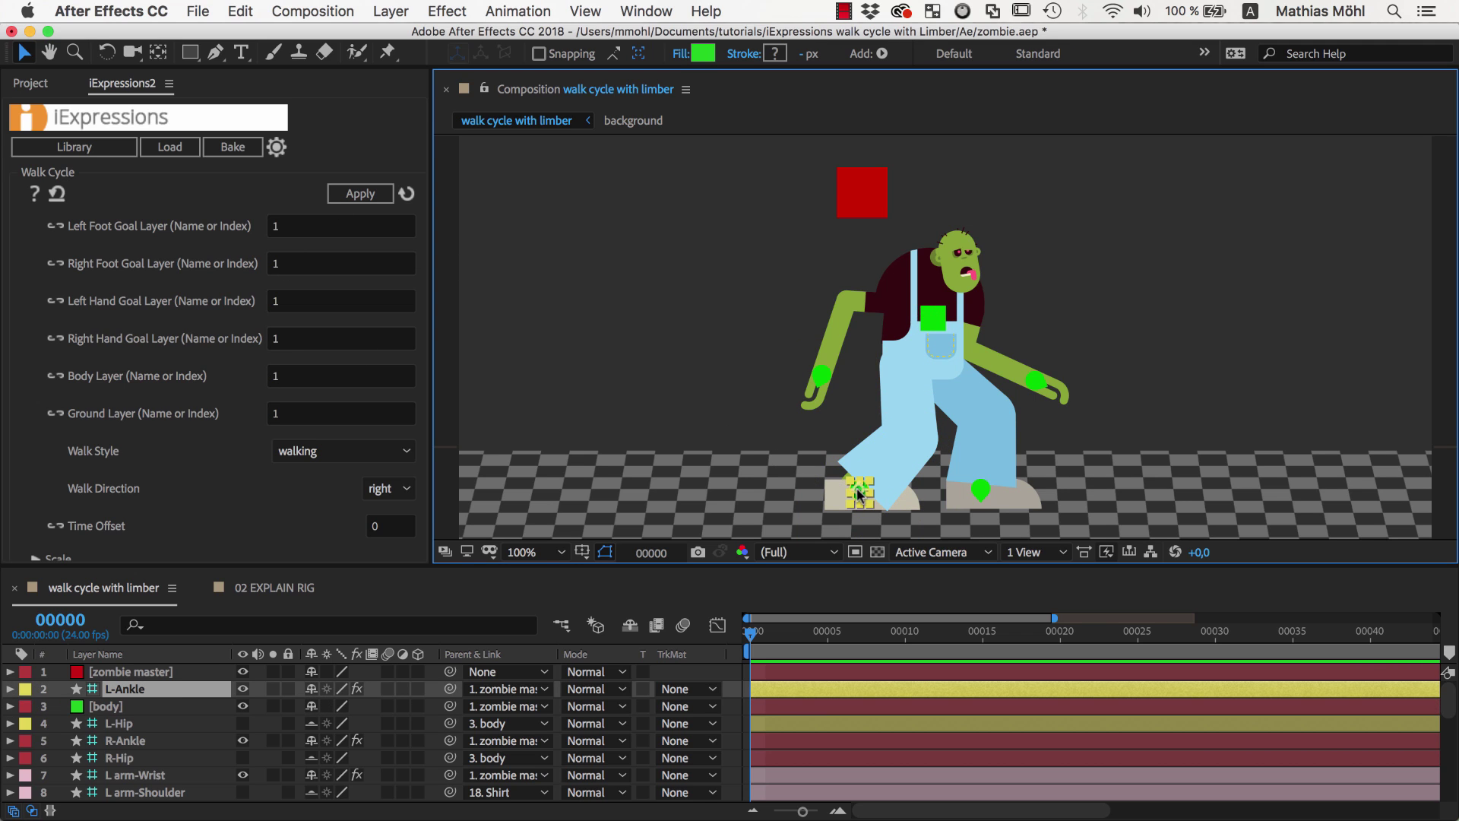
left_click(146, 691)
key("Return")
left_click(285, 228)
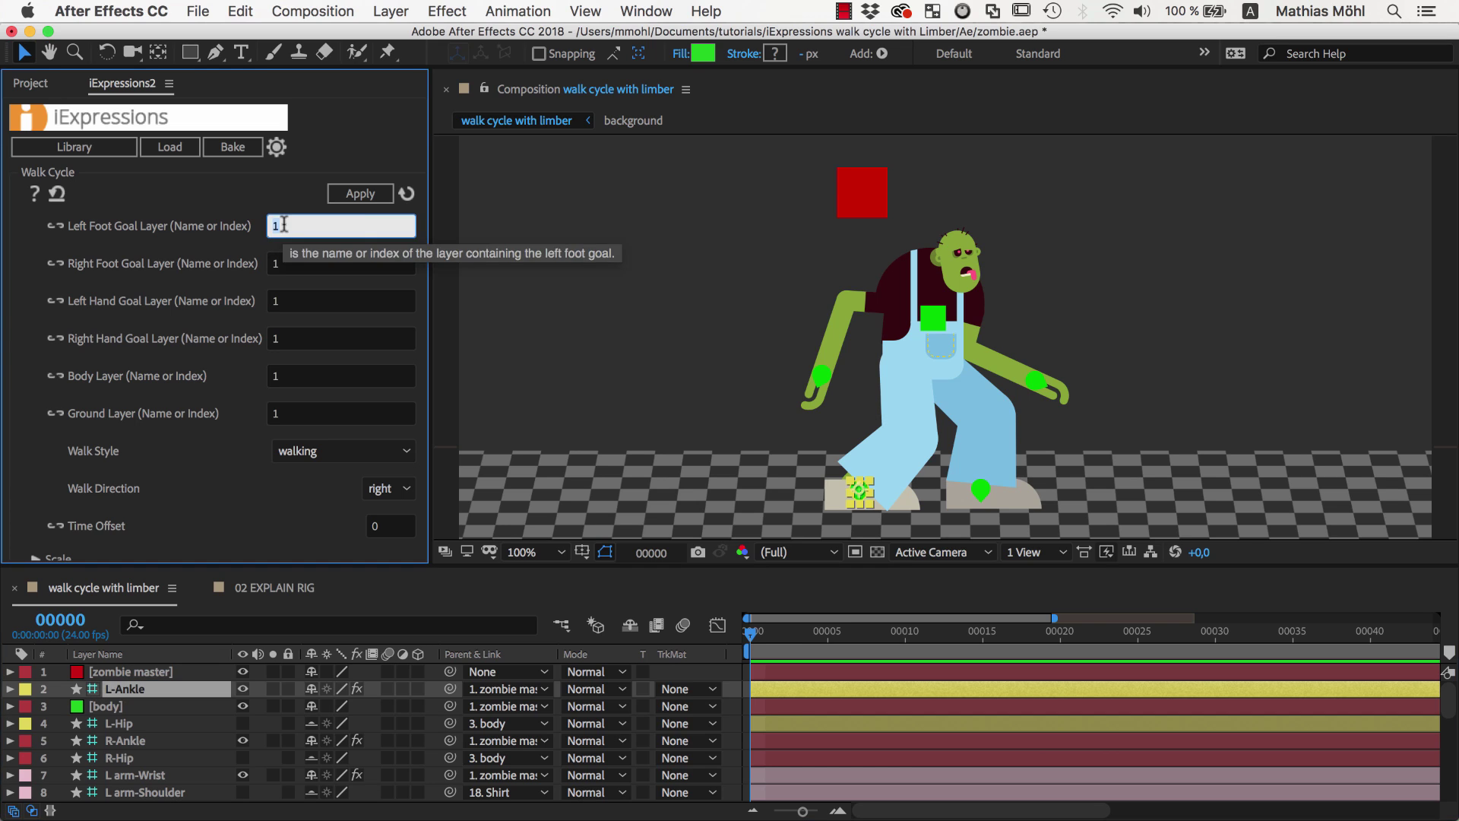
key("ctrl+Down")
key("ctrl+Down")
key("ctrl+Down")
key("Return")
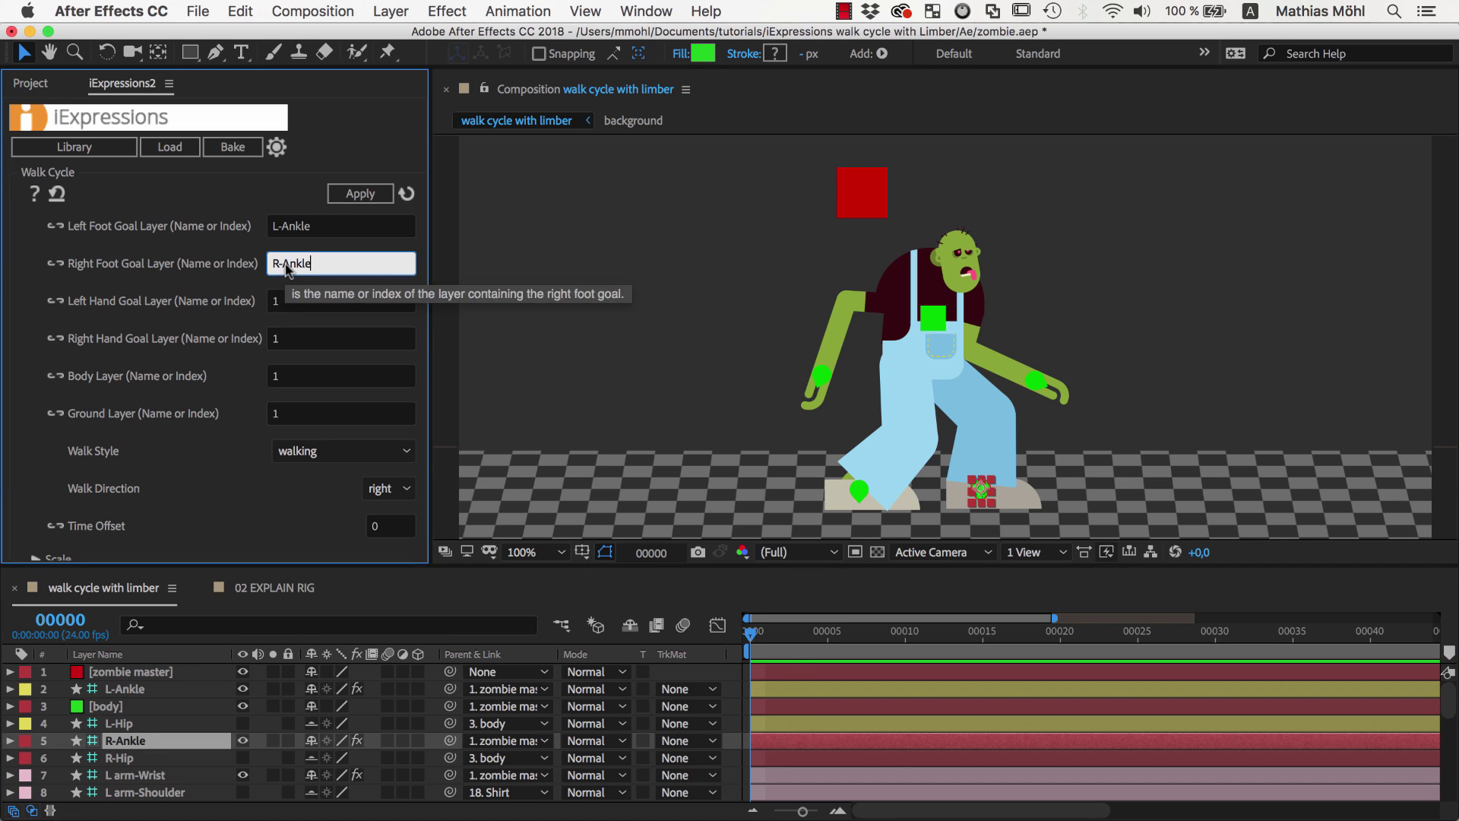
left_click(144, 775)
- Paste R arm-Wrist as the Right Hand Goal and body as the Body Layer
scroll(144, 771, "down", 3)
left_click(141, 758)
key("ctrl+c")
left_click(289, 338)
key("ctrl+v")
scroll(114, 722, "up", 3)
left_click(114, 706)
key("Return")
key("ctrl+c")
left_click(283, 384)
key("ctrl+v")
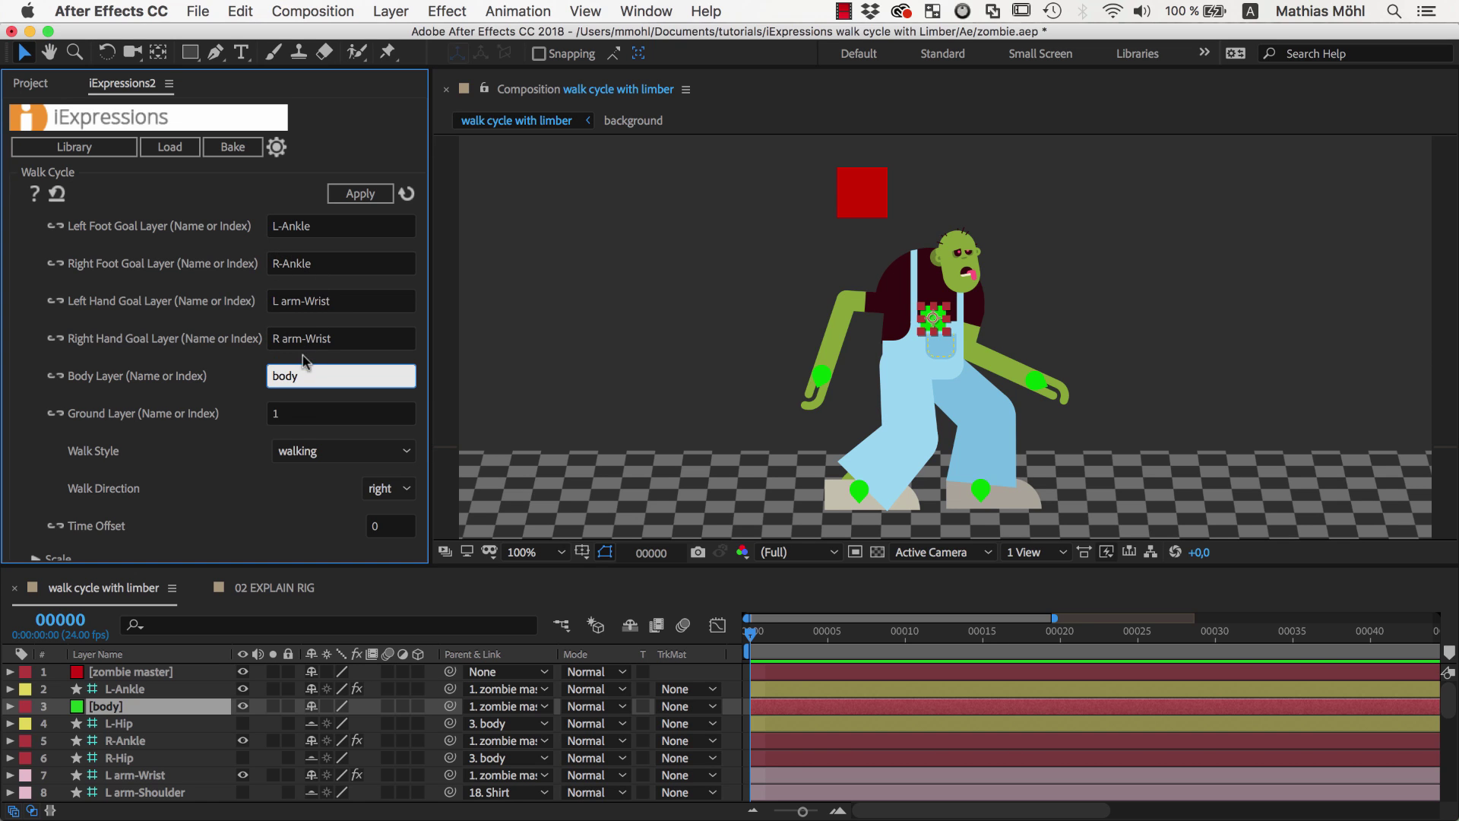
- Set the Ground Layer to background, then raise the zombie's torso with the body controller
left_click(253, 384)
left_click(285, 414)
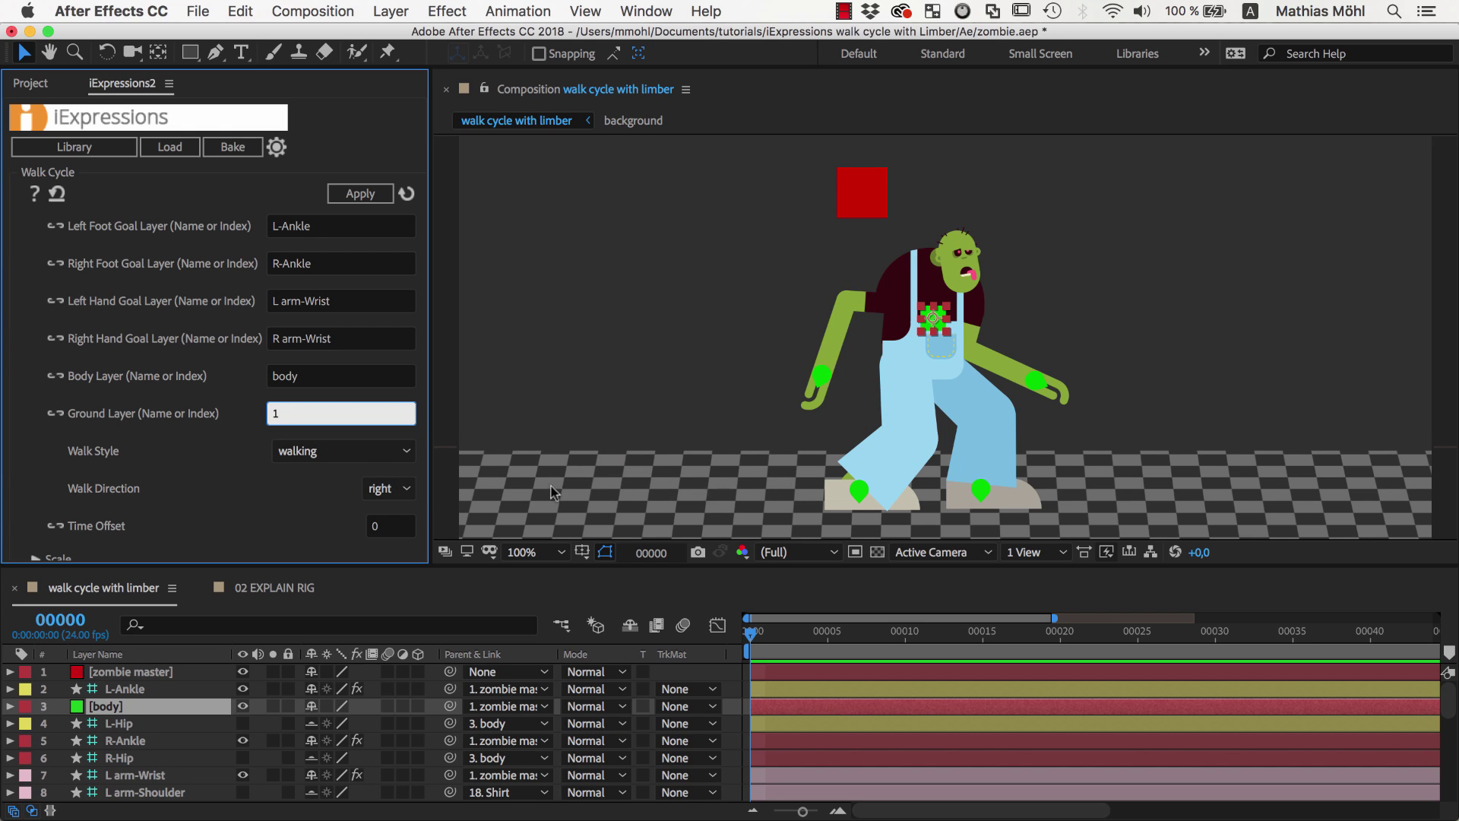
left_click(652, 486)
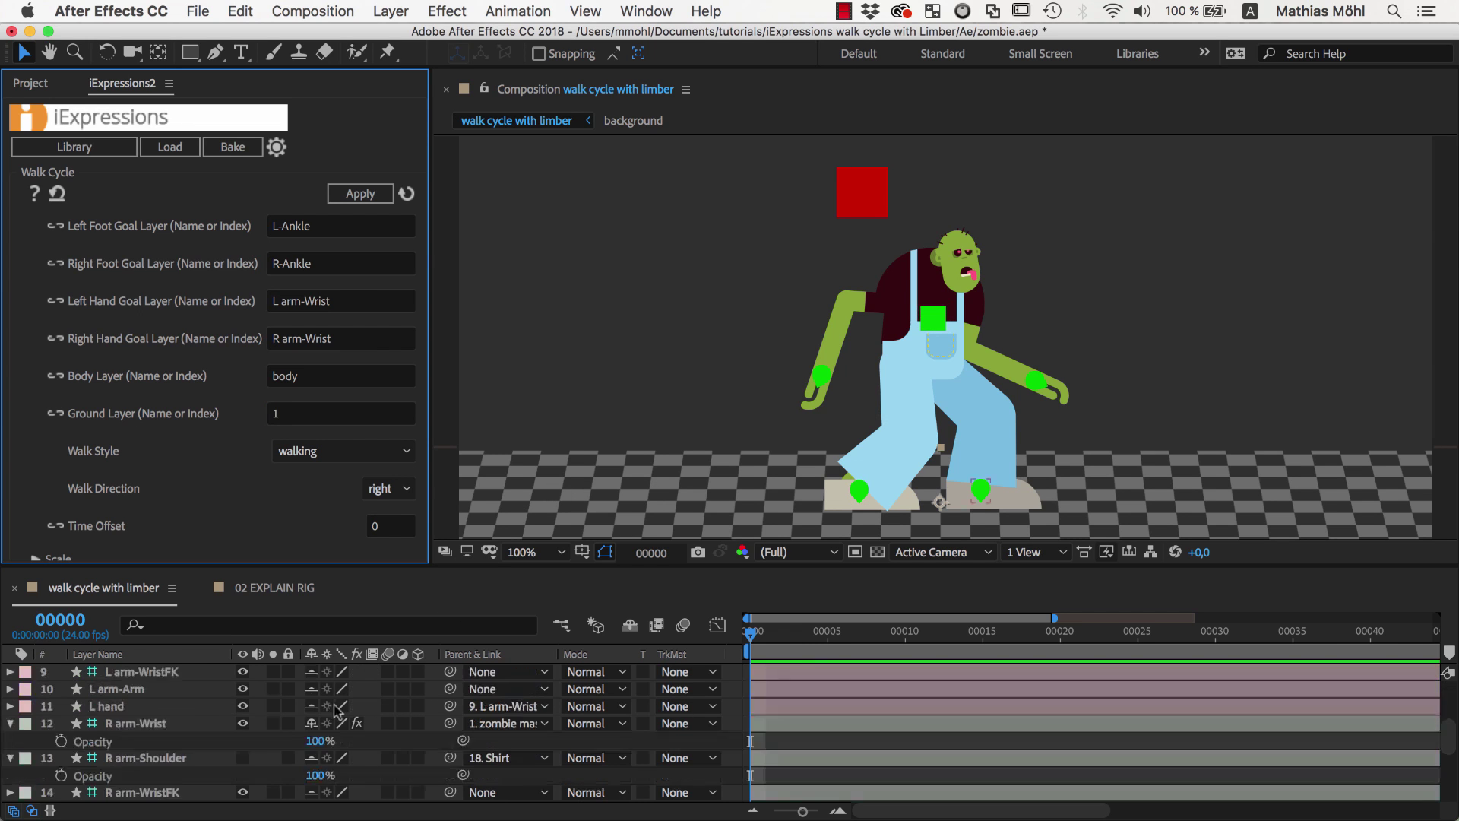
left_click(161, 795)
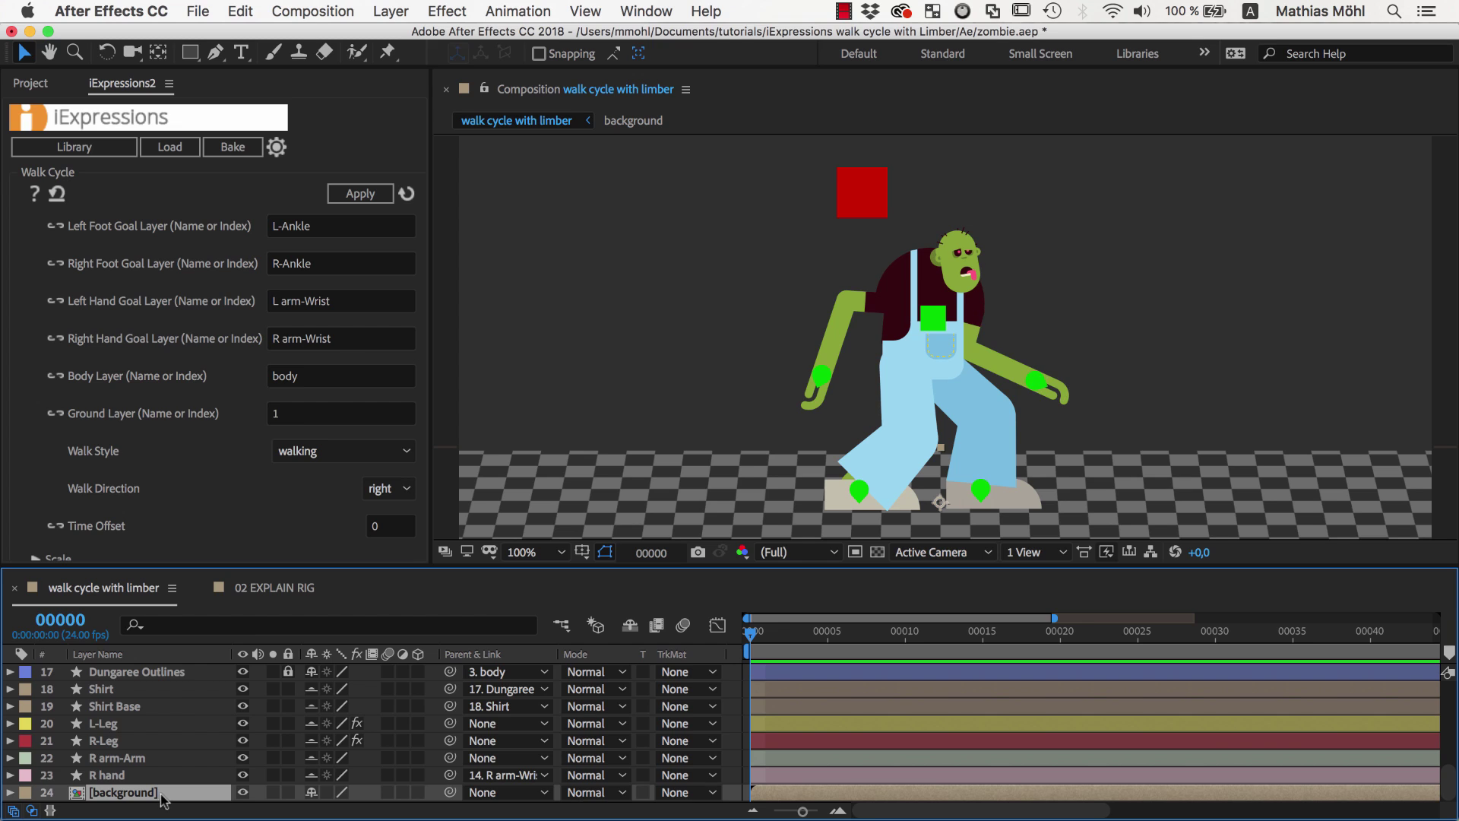
key("Return")
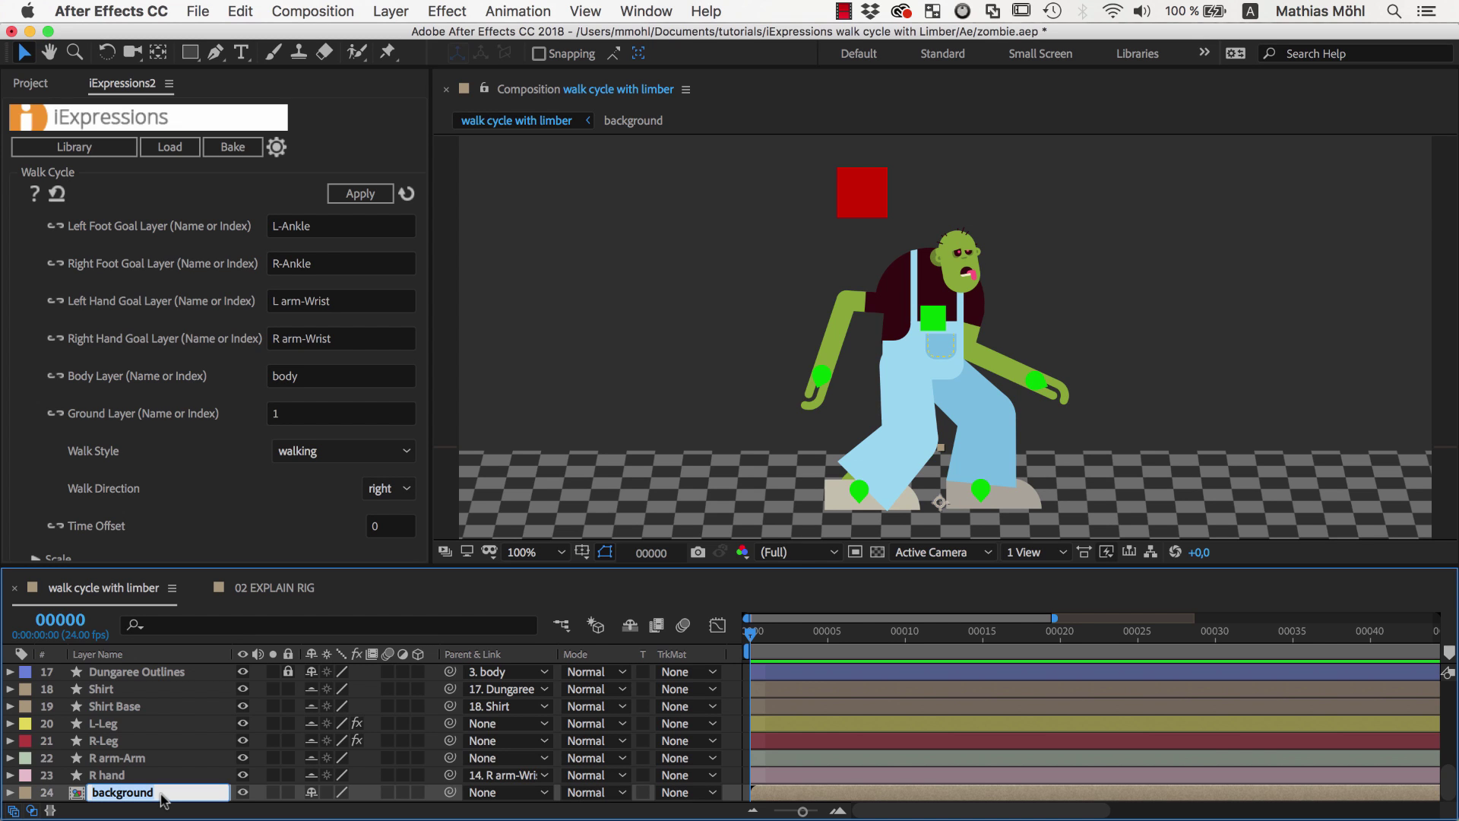
left_click(309, 414)
key("super+v")
key("Return")
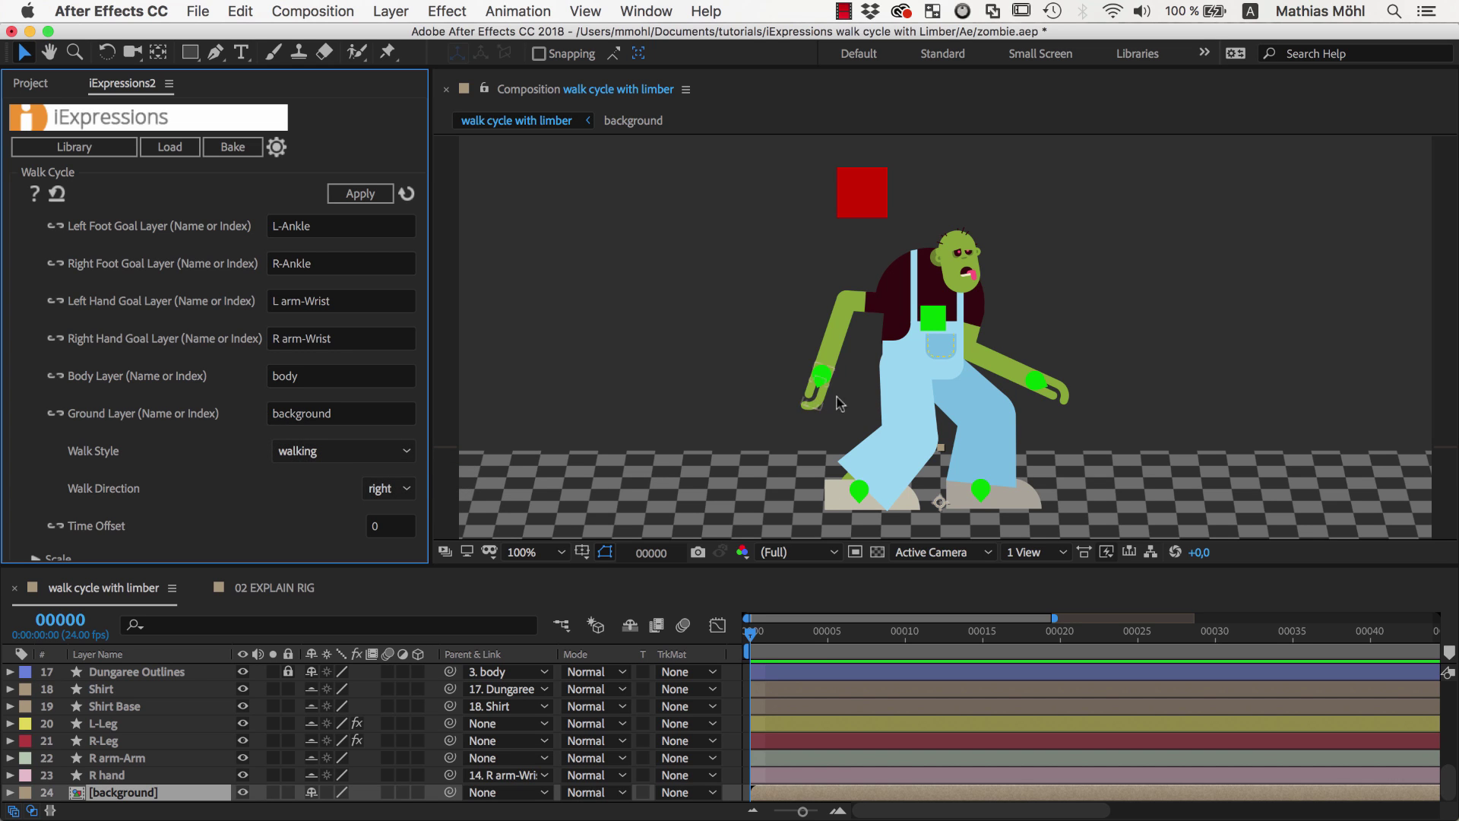
left_click(934, 321)
left_click_drag(938, 318, 937, 405)
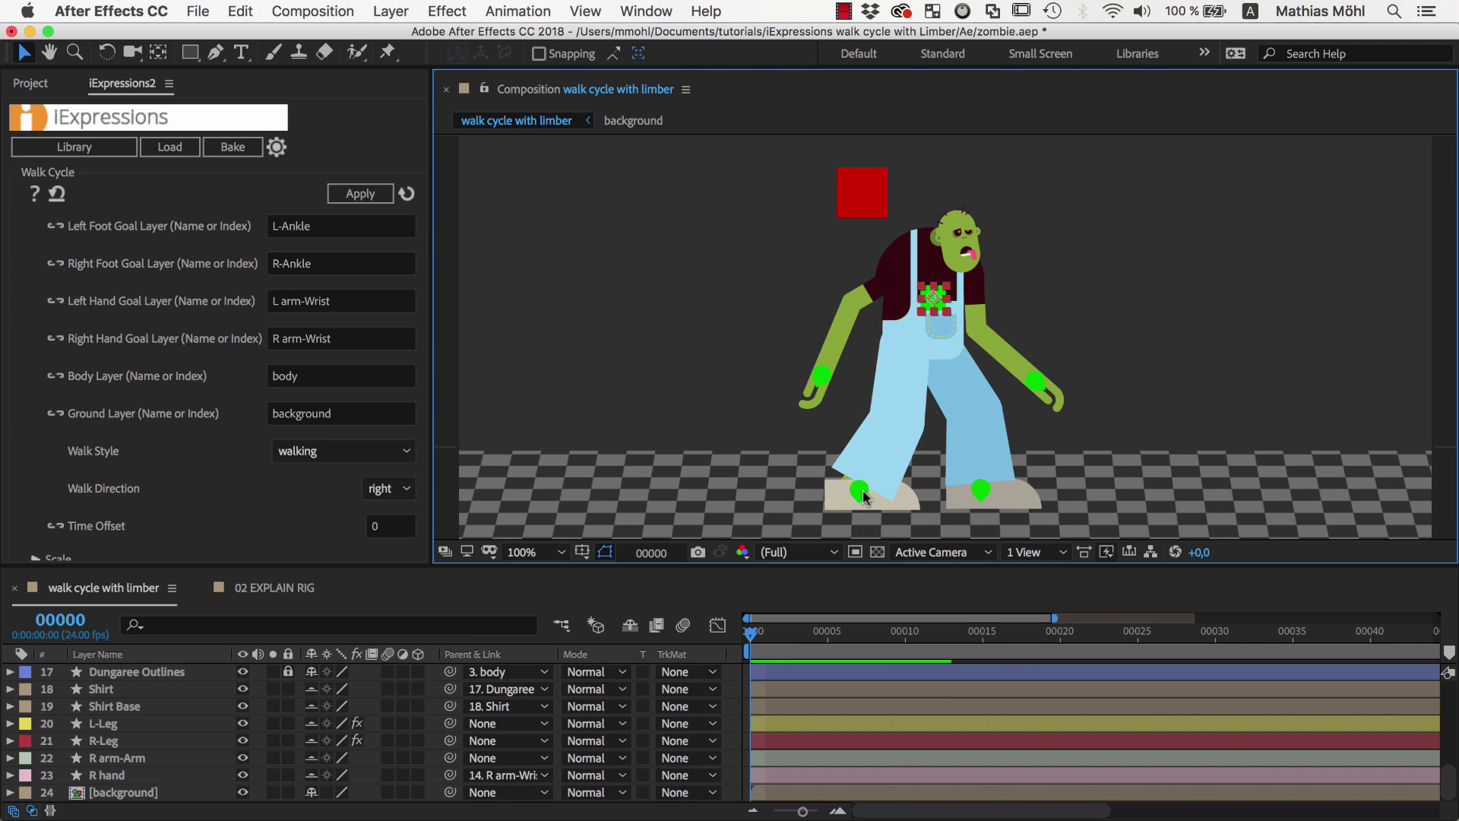
- Bring the left foot beside the right, straighten the torso, rest both hands on the legs, and save
mouse_move(859, 490)
left_mouse_down()
mouse_move(963, 489)
mouse_move(943, 488)
left_mouse_up()
left_click_drag(933, 308, 933, 301)
left_click(821, 374)
left_click_drag(829, 377, 903, 384)
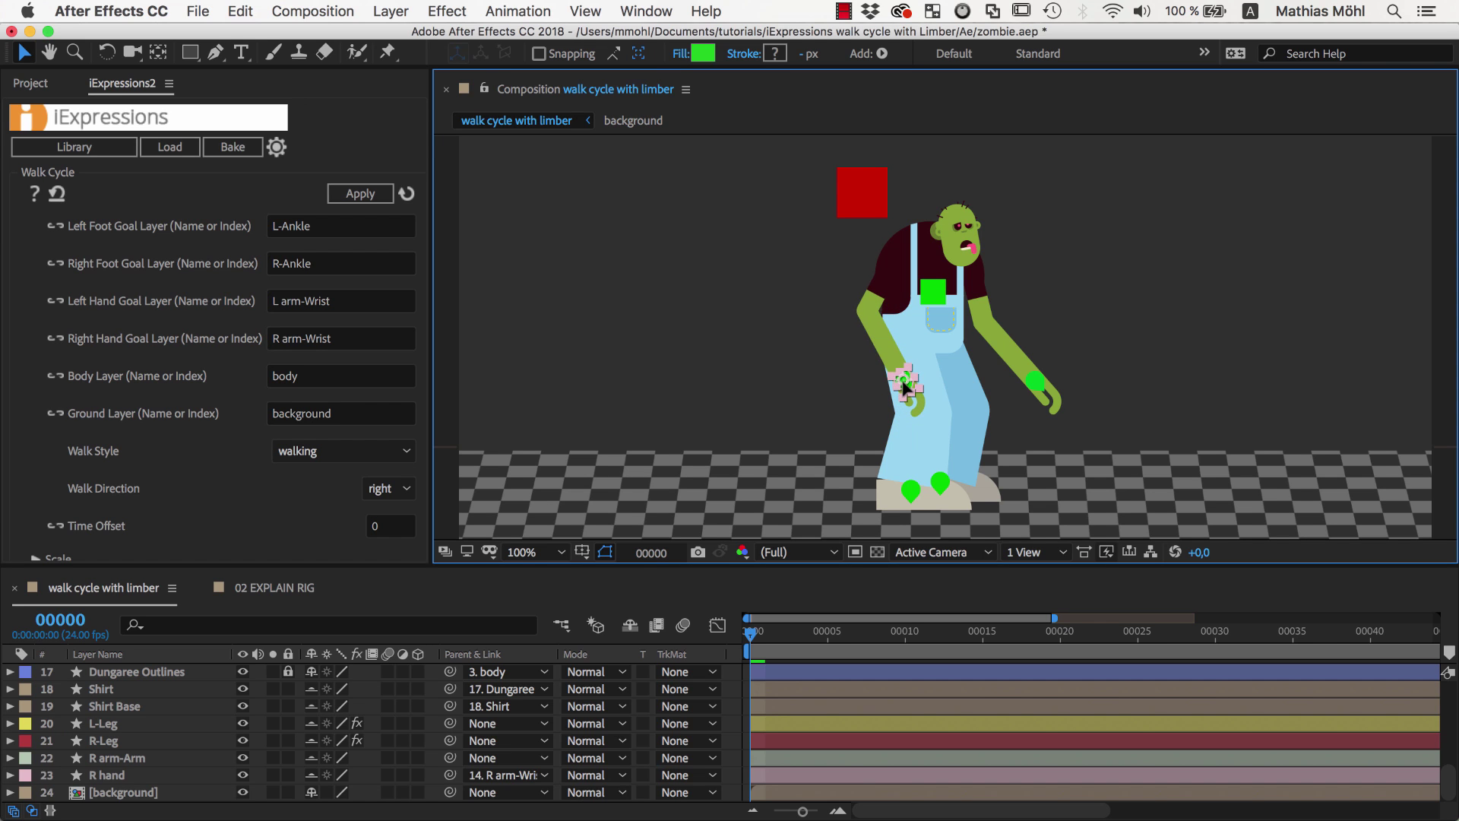
left_click_drag(1037, 386, 981, 393)
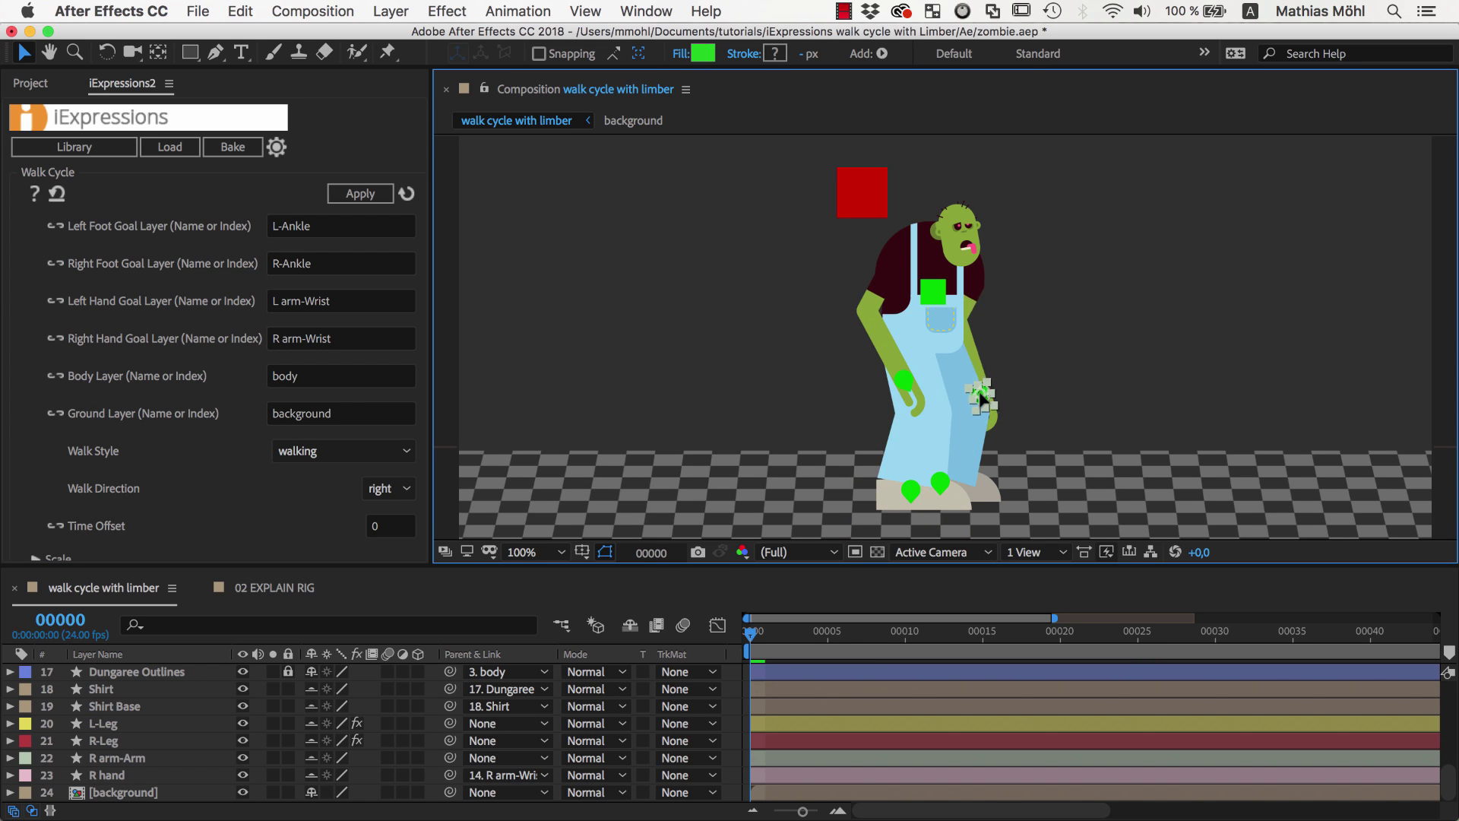
key("super+s")
- Apply the Walk Cycle to the four hand and foot goal controllers
left_click(905, 386)
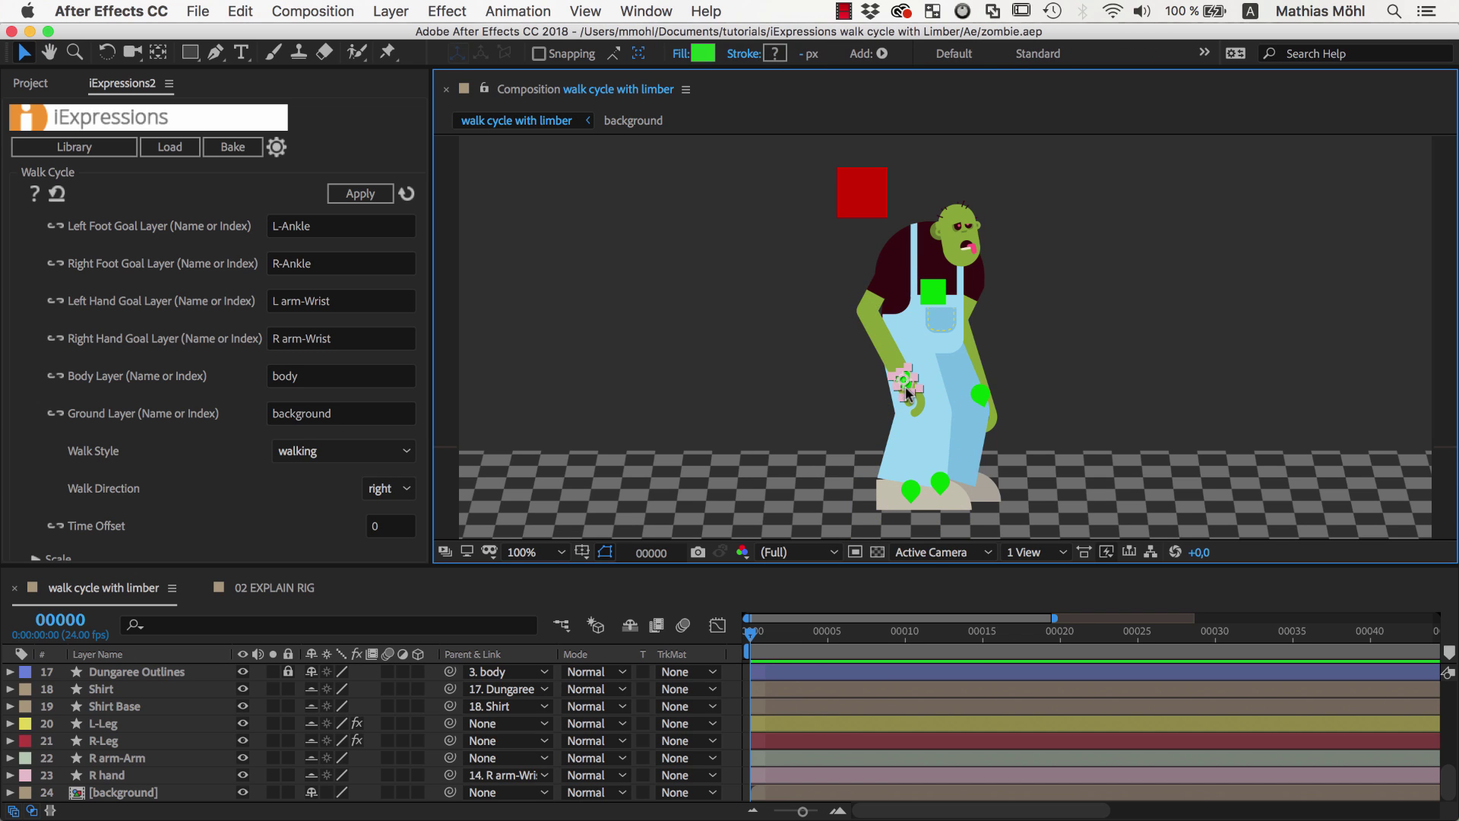
left_click(982, 394, "shift")
left_click(940, 482, "shift")
left_click(913, 492, "shift")
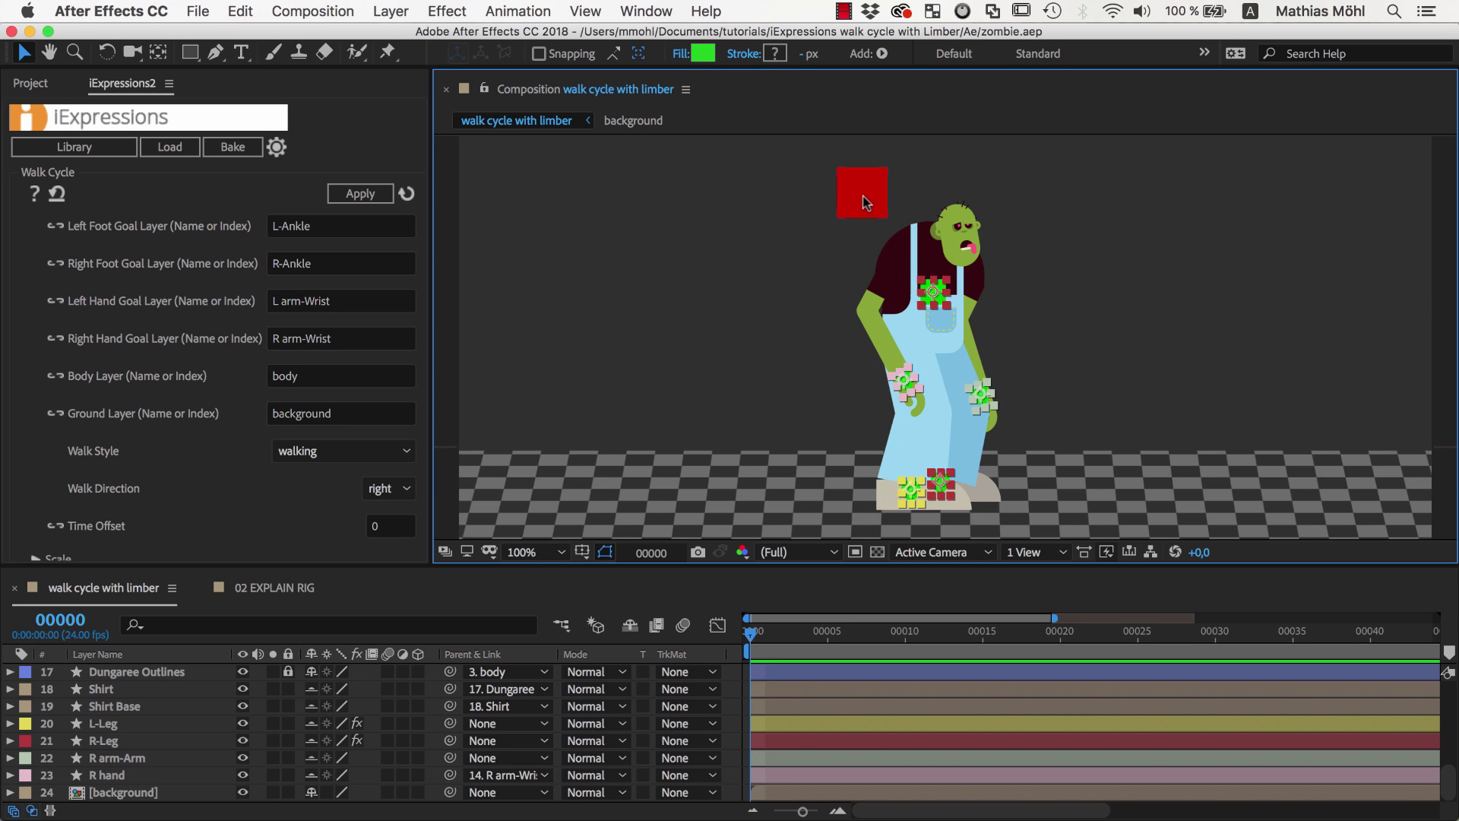
left_click(410, 194)
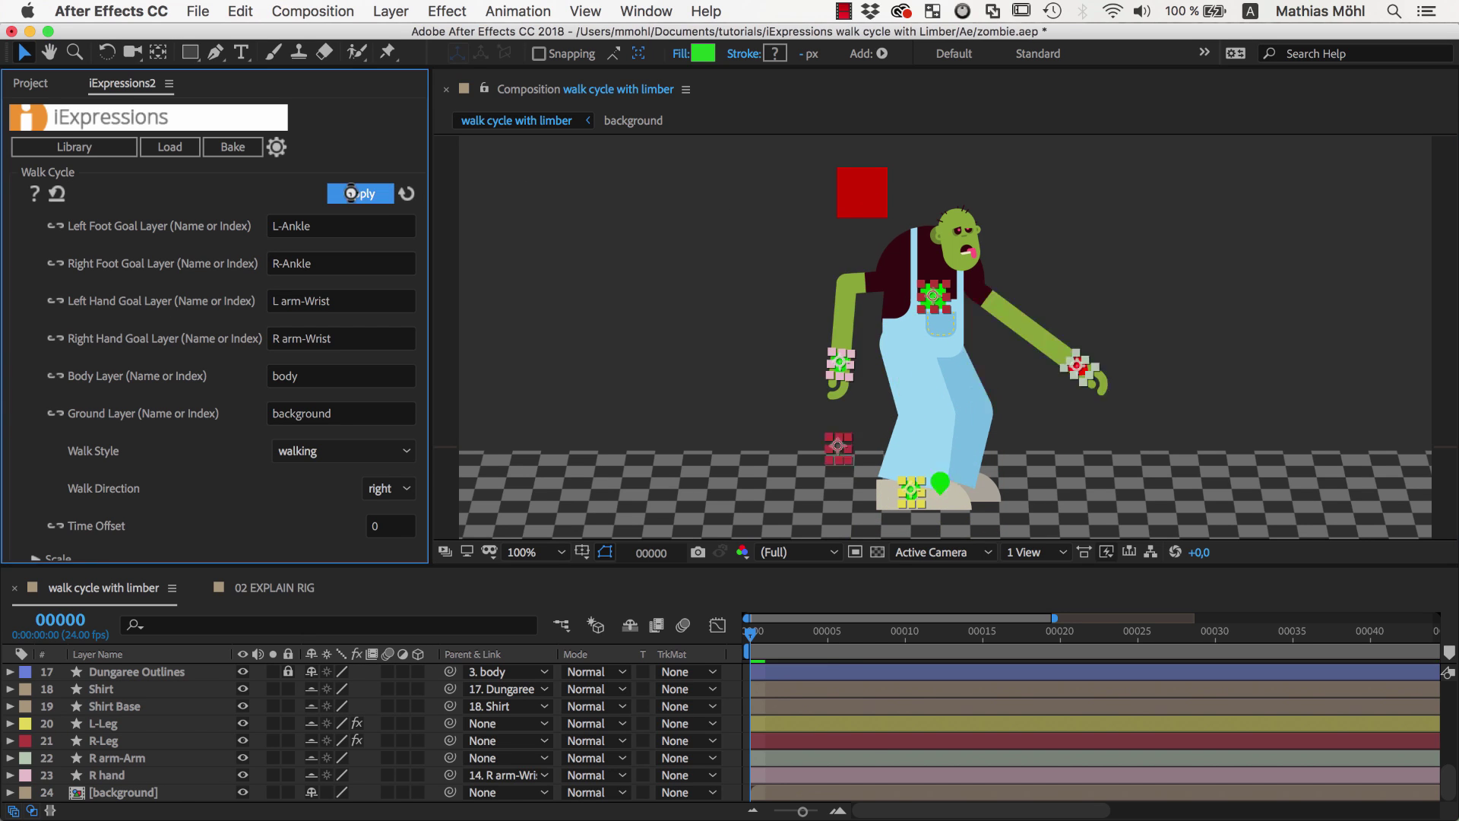
- Keyframe zombie master moving right at frame 64, preview the walk, and expand the Scale settings
left_click(1202, 626)
left_click_drag(863, 192, 1313, 231)
key("space")
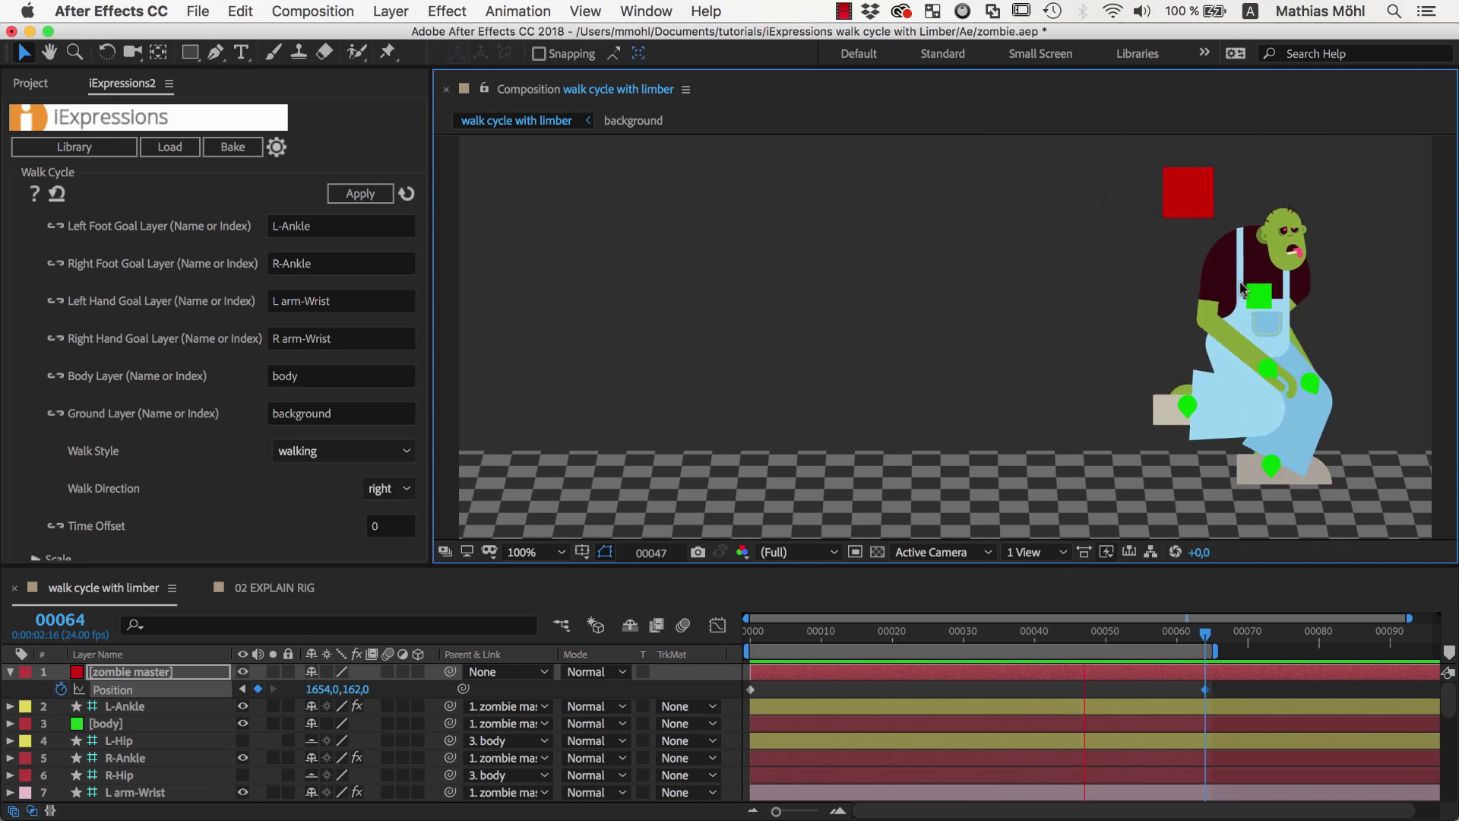
key("space")
left_click_drag(125, 83, 415, 338)
left_click(35, 560)
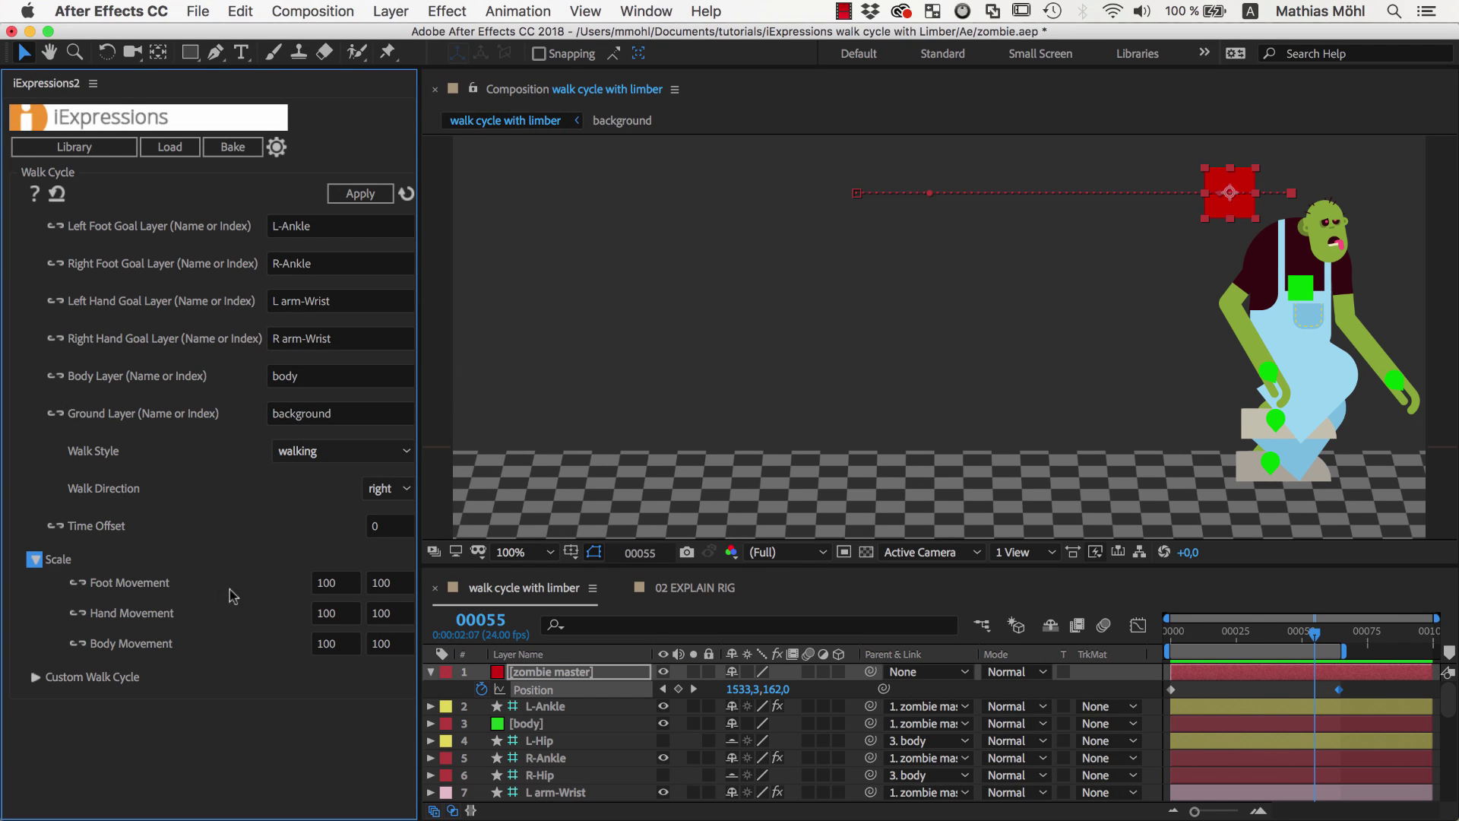
- Enter 50 in every Scale field, reapply the Walk Cycle, and preview the walk
type("50")
key("Tab")
type("50")
key("Tab")
type("50")
key("Tab")
type("50")
key("Tab")
type("50")
key("Tab")
type("5")
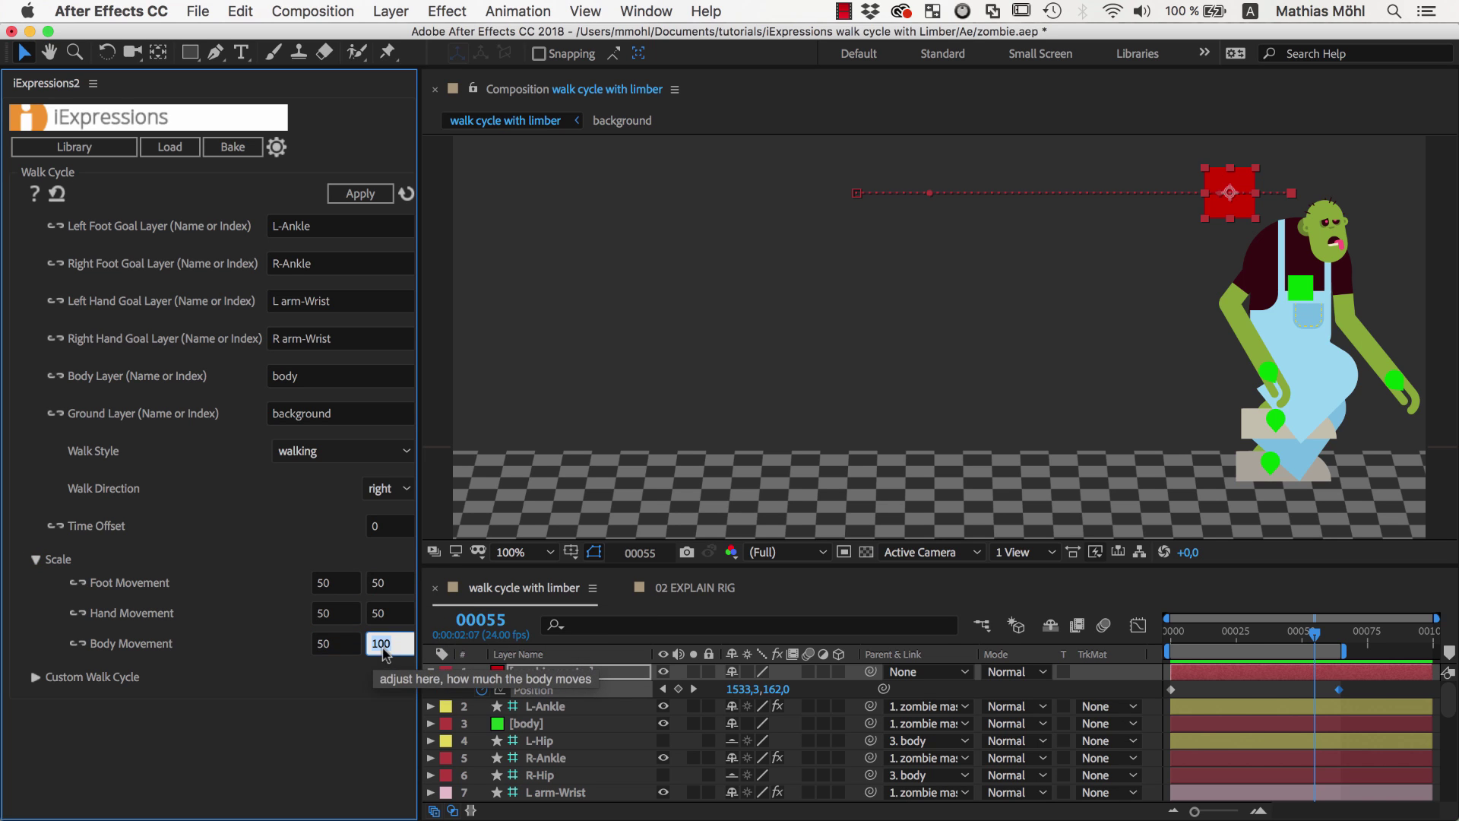
left_click(752, 232)
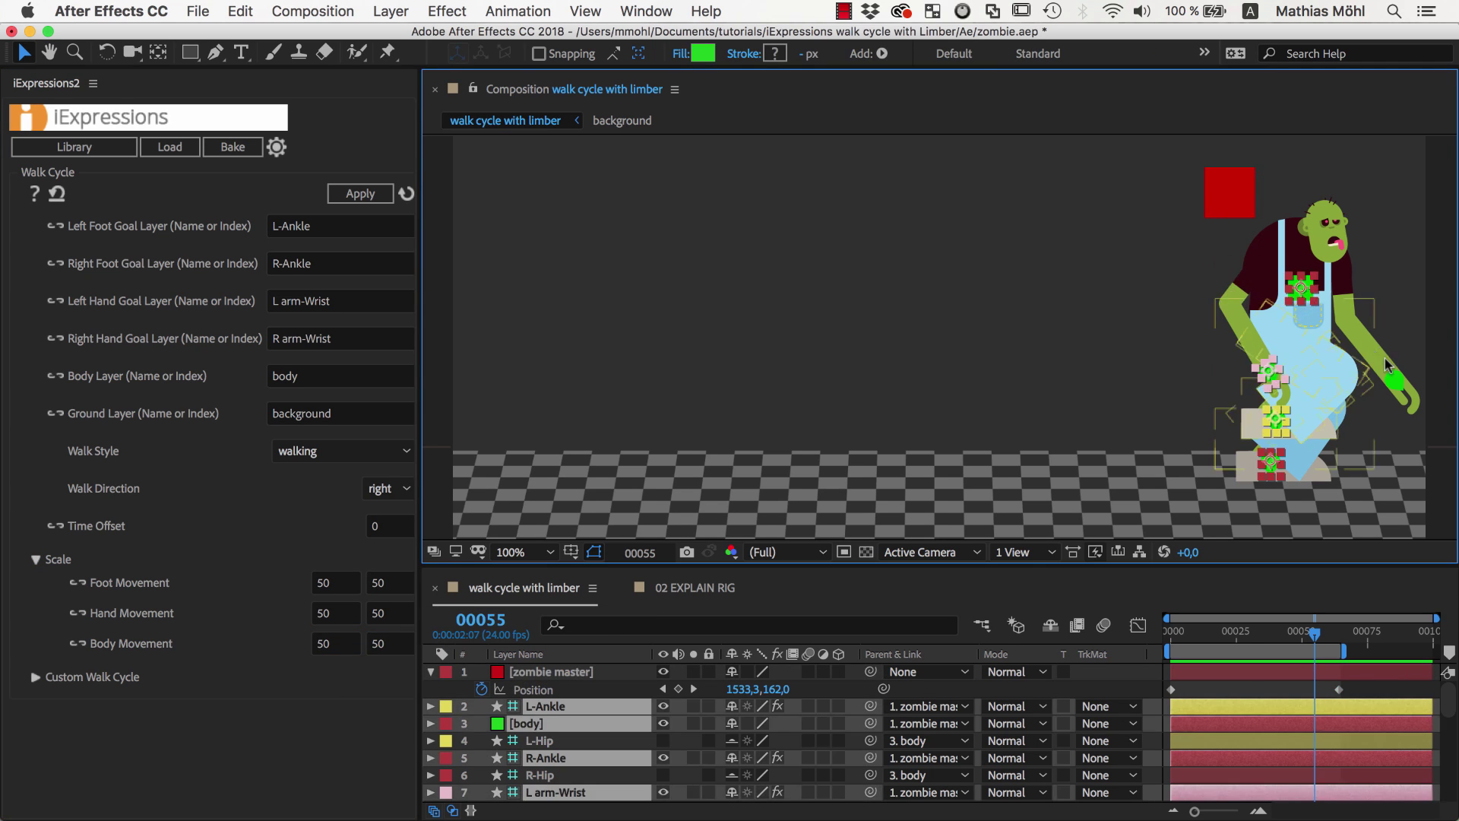
left_click(361, 193)
key("space")
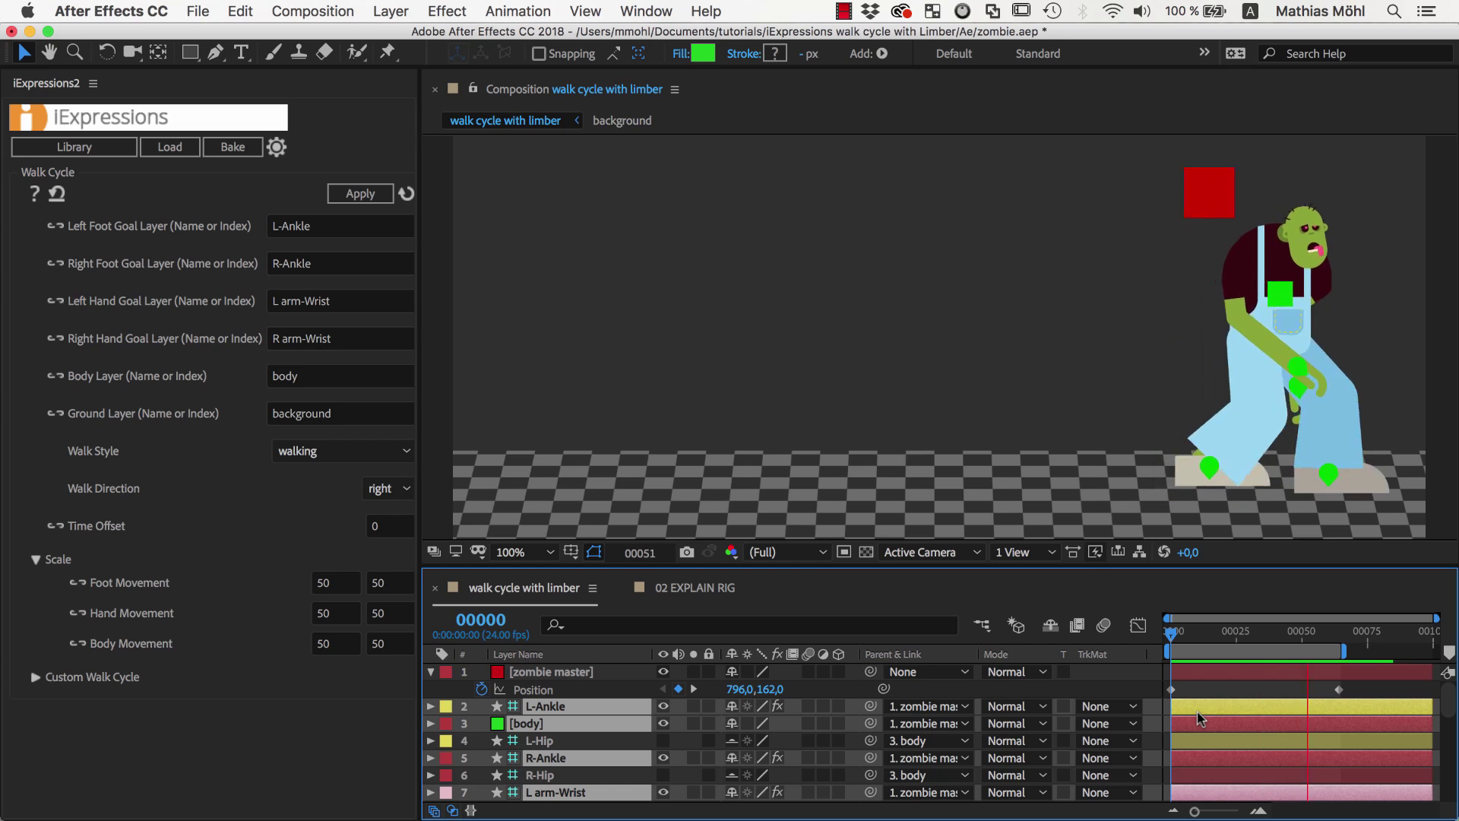
left_click(1319, 637)
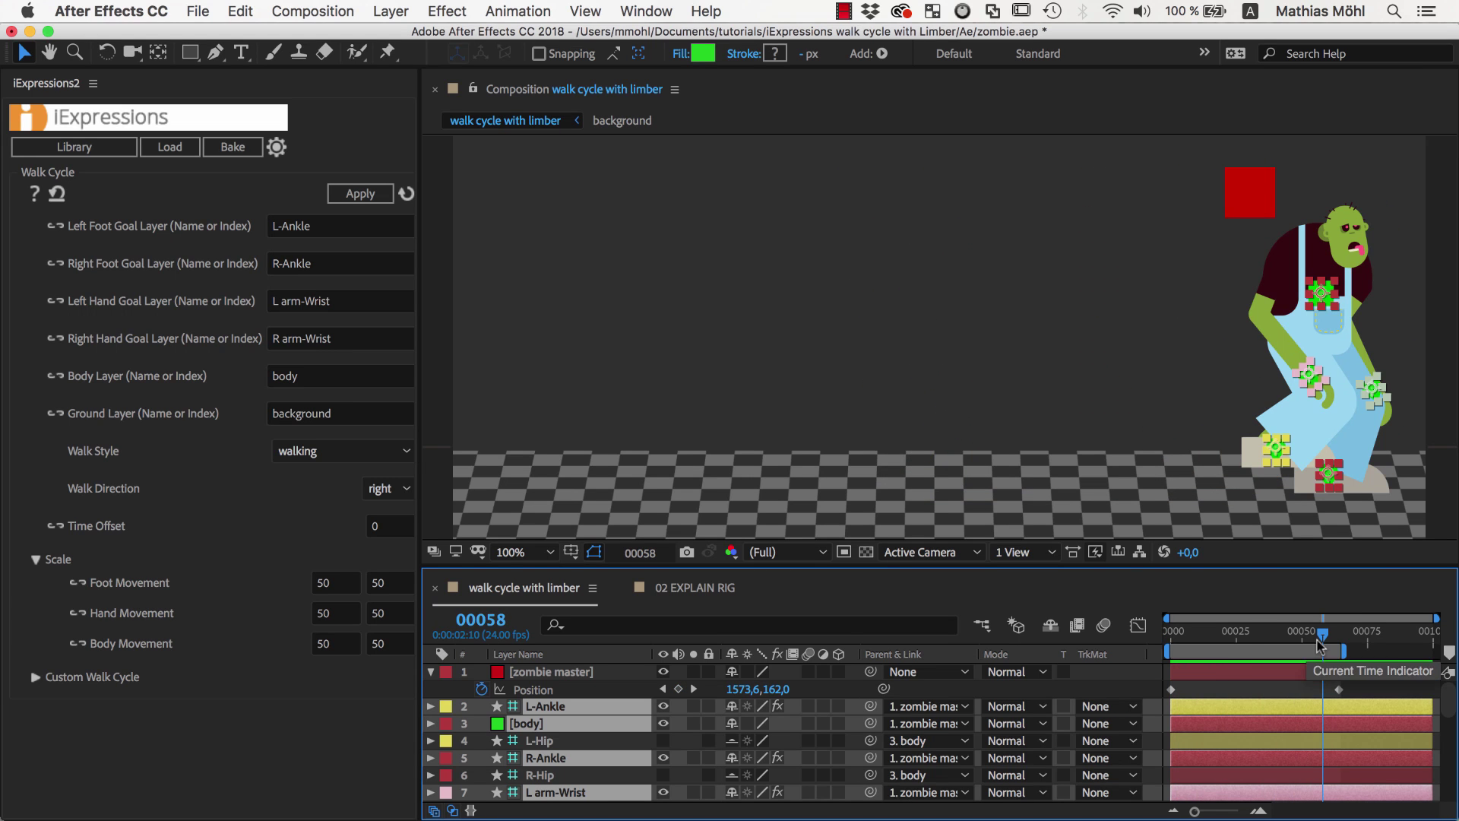
- Change Foot Movement's second value to 25 and Body Movement's to 100, then reapply
left_click(389, 587)
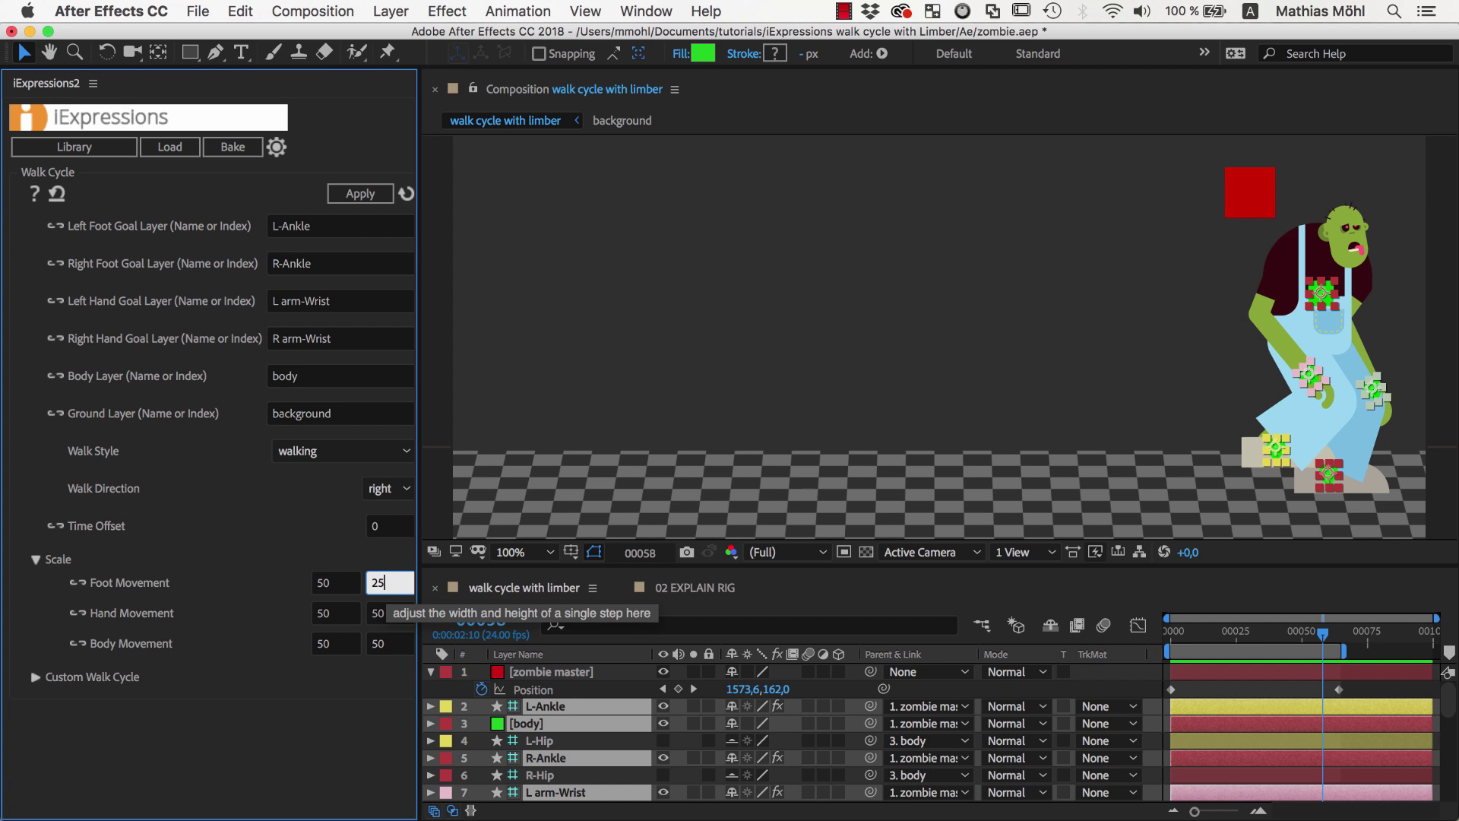
left_click(374, 646)
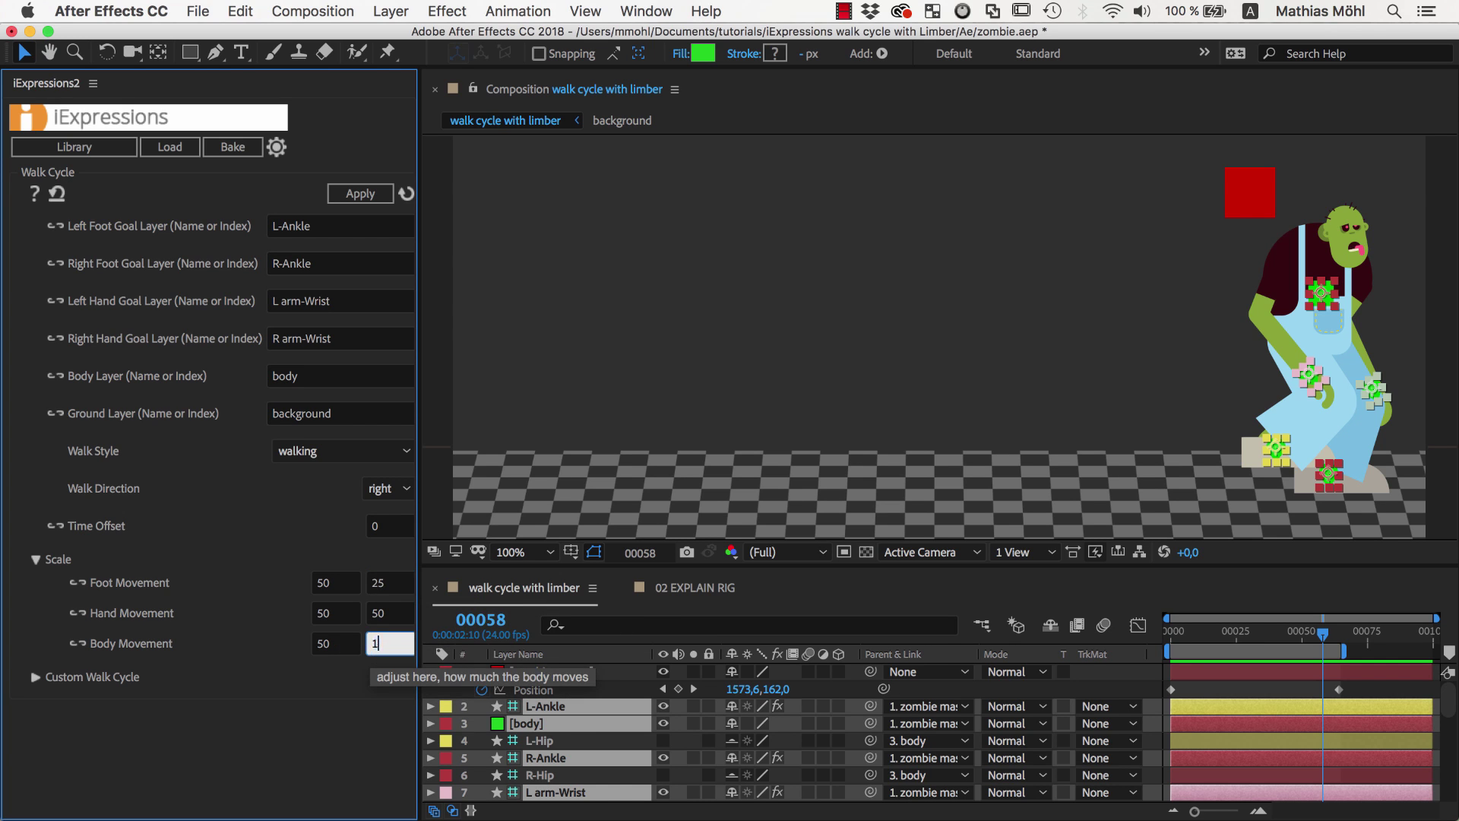
type("100")
key("Return")
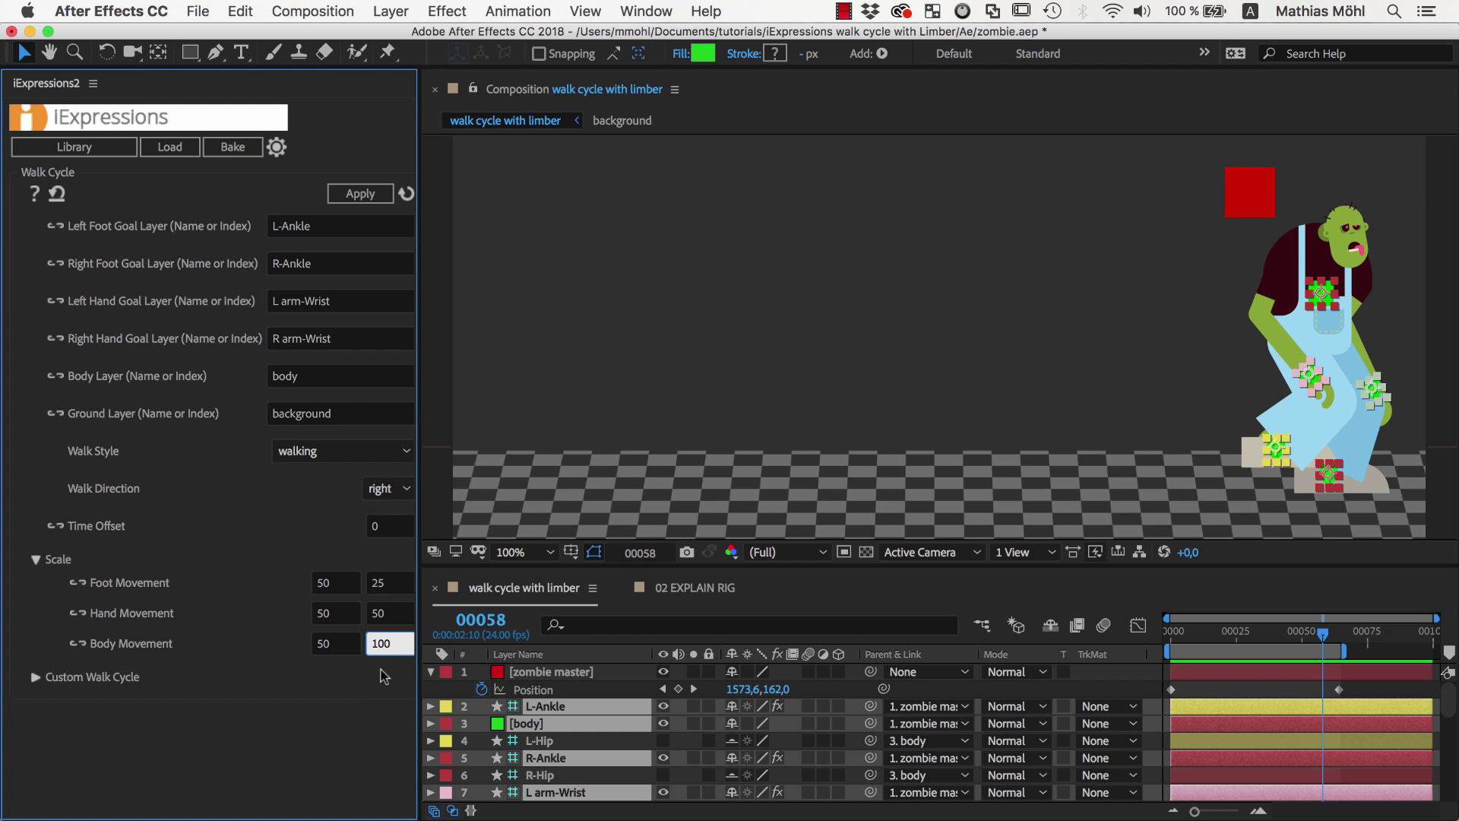
left_click(360, 193)
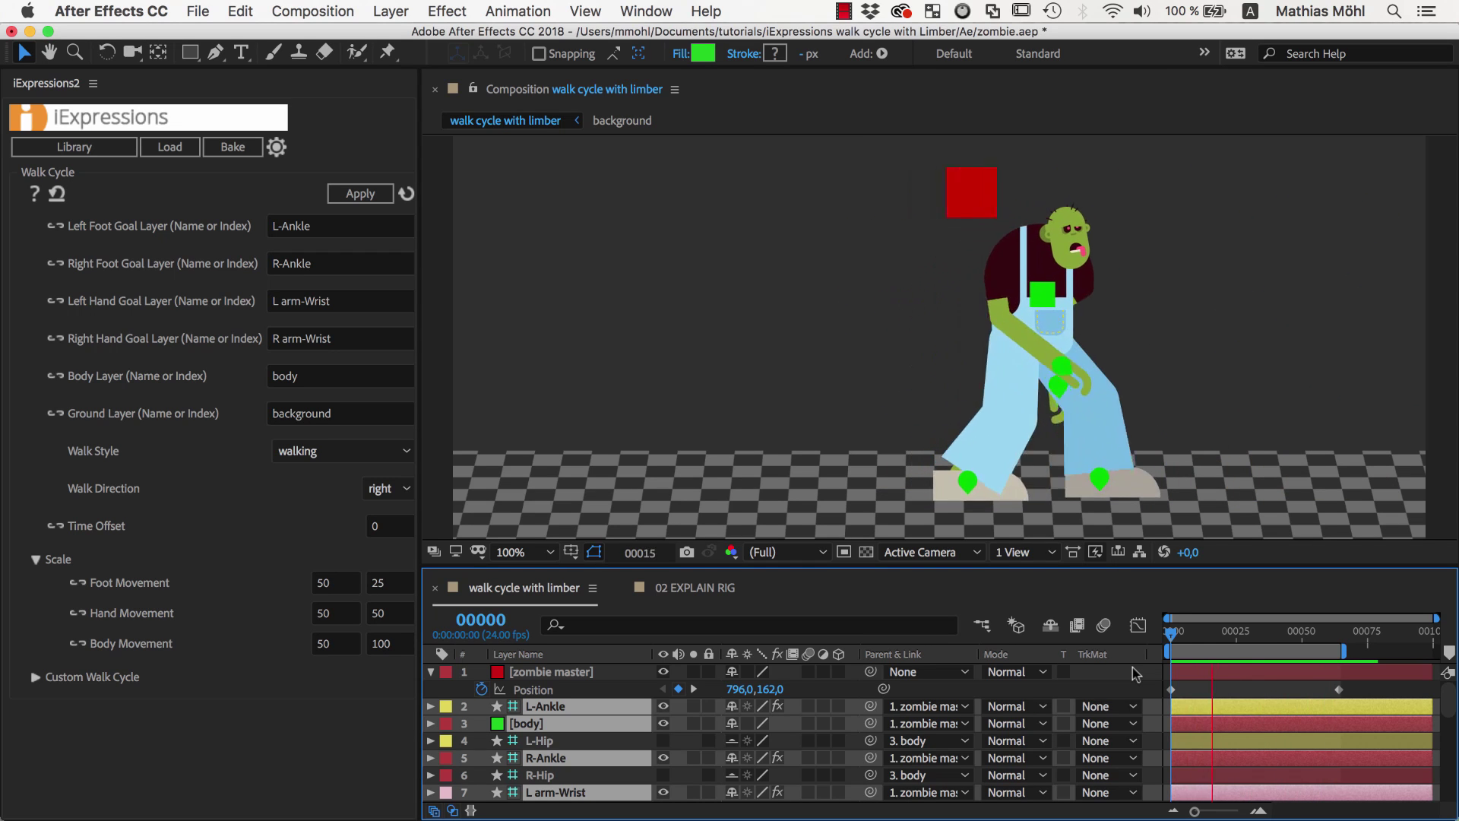
- Scrub the background layer's X Position left, sliding the ground to 658,774
left_click(934, 494)
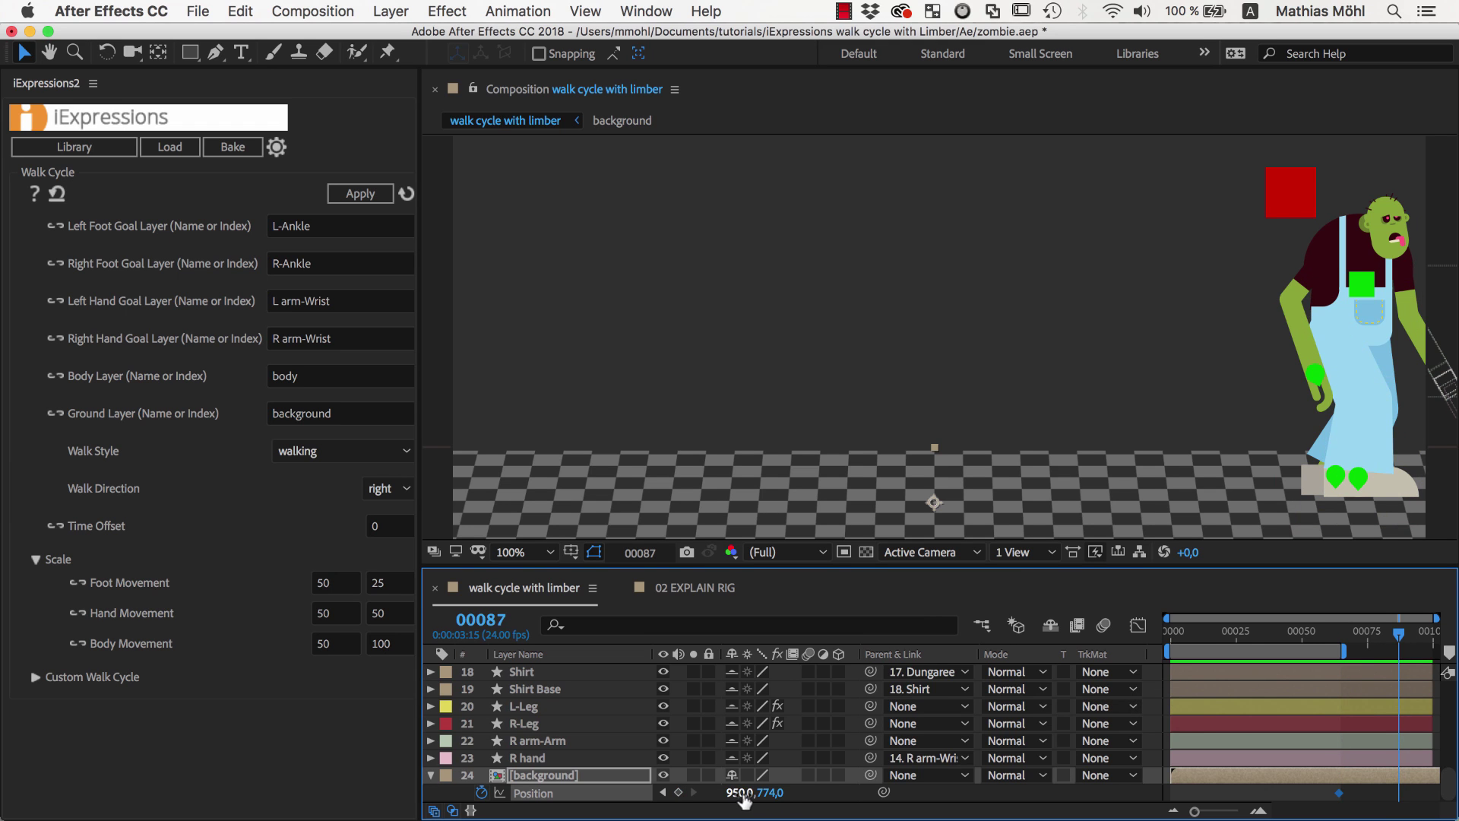
left_click_drag(755, 792, 464, 819)
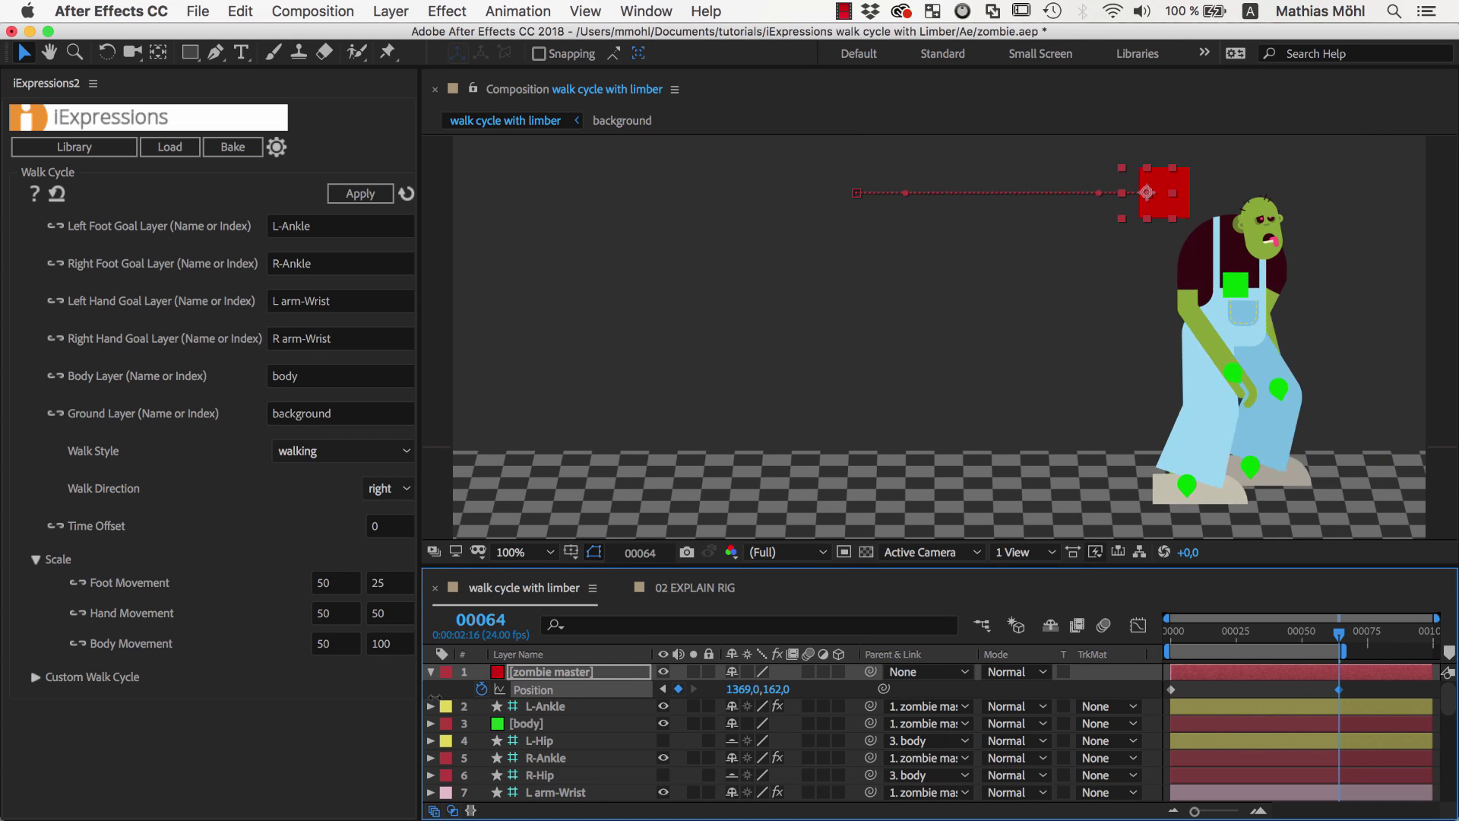
- Select the L-Ankle, R-Ankle, L arm-Wrist, right hand and body layers and reveal their Position
left_click(1182, 487)
left_click(1169, 463, "shift")
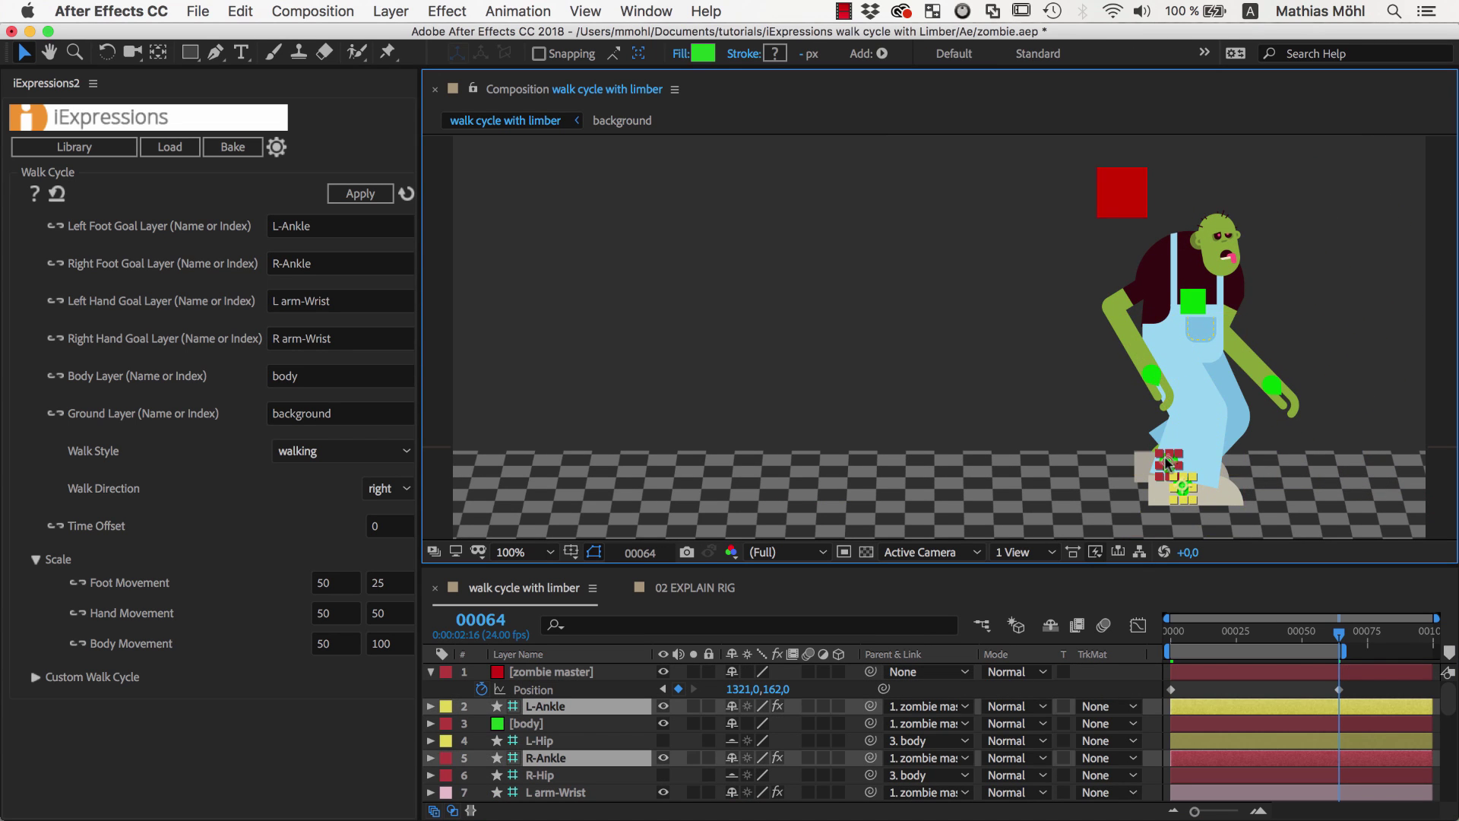
left_click(1159, 374, "shift")
left_click(1193, 301, "shift")
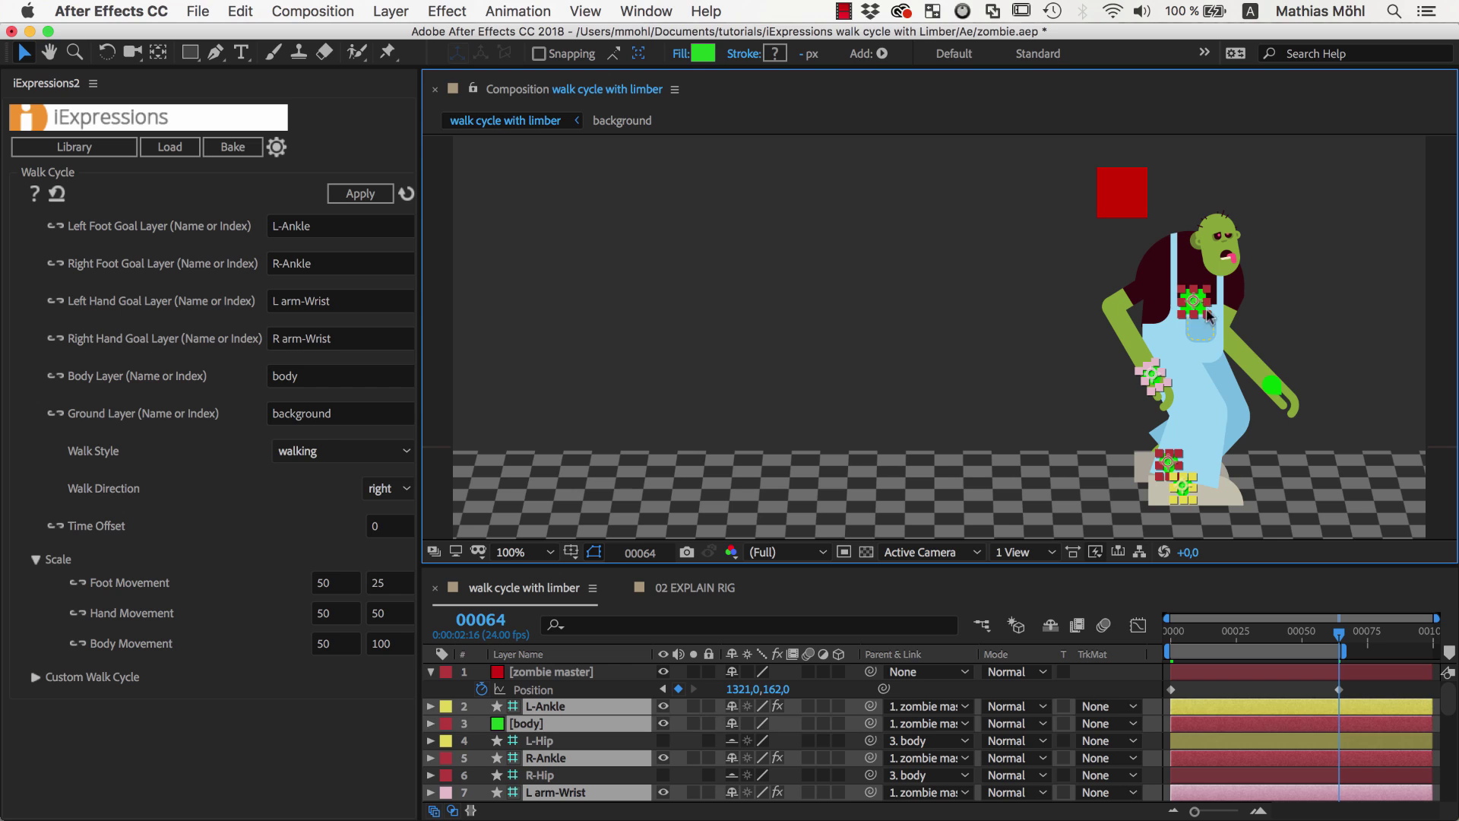
left_click(1277, 392, "shift")
key("p")
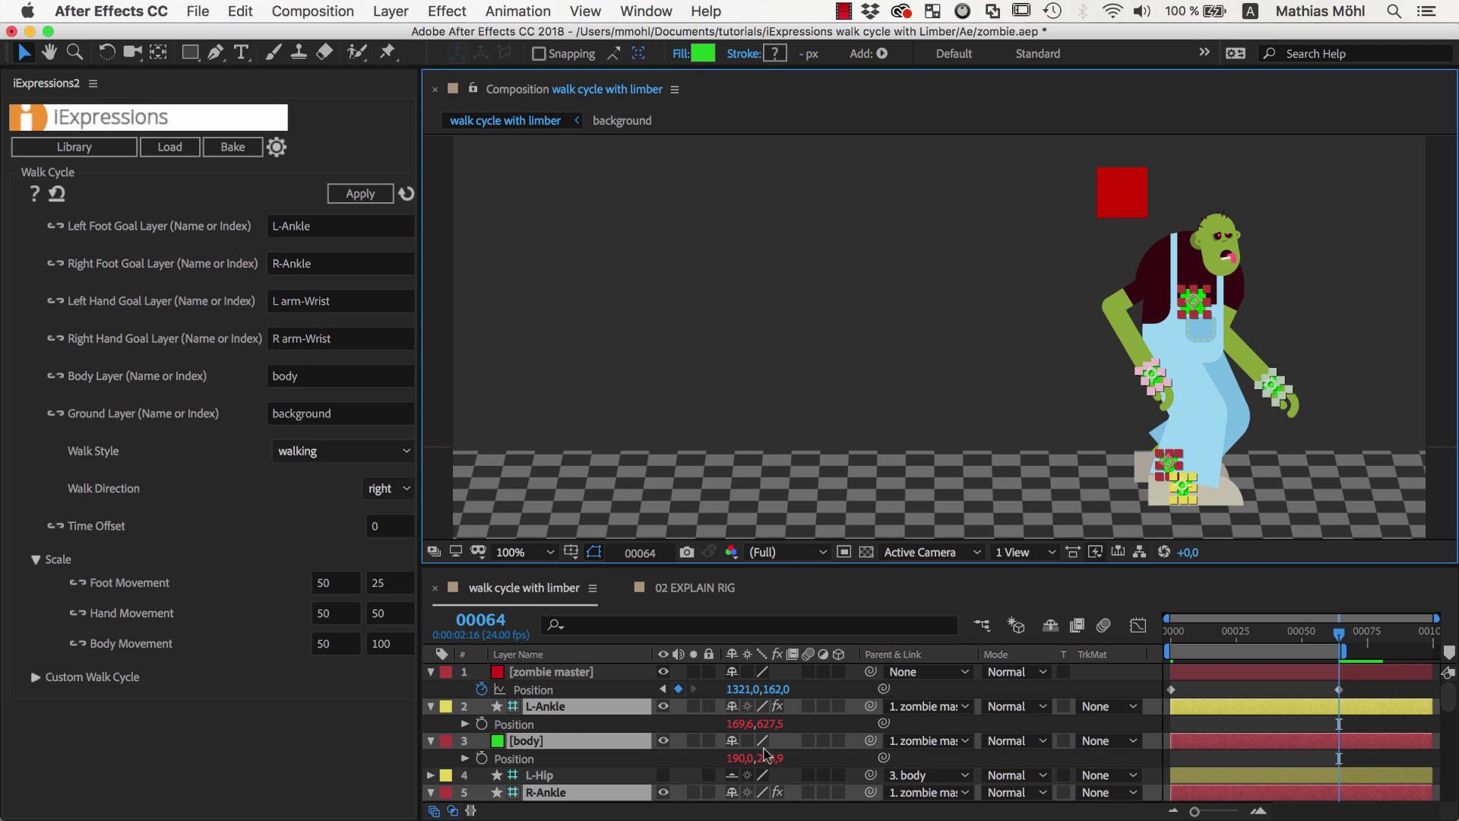
- Keyframe their Position at frame 56, then lower the body at frame 64 and preview
left_click_drag(1343, 640, 1321, 640)
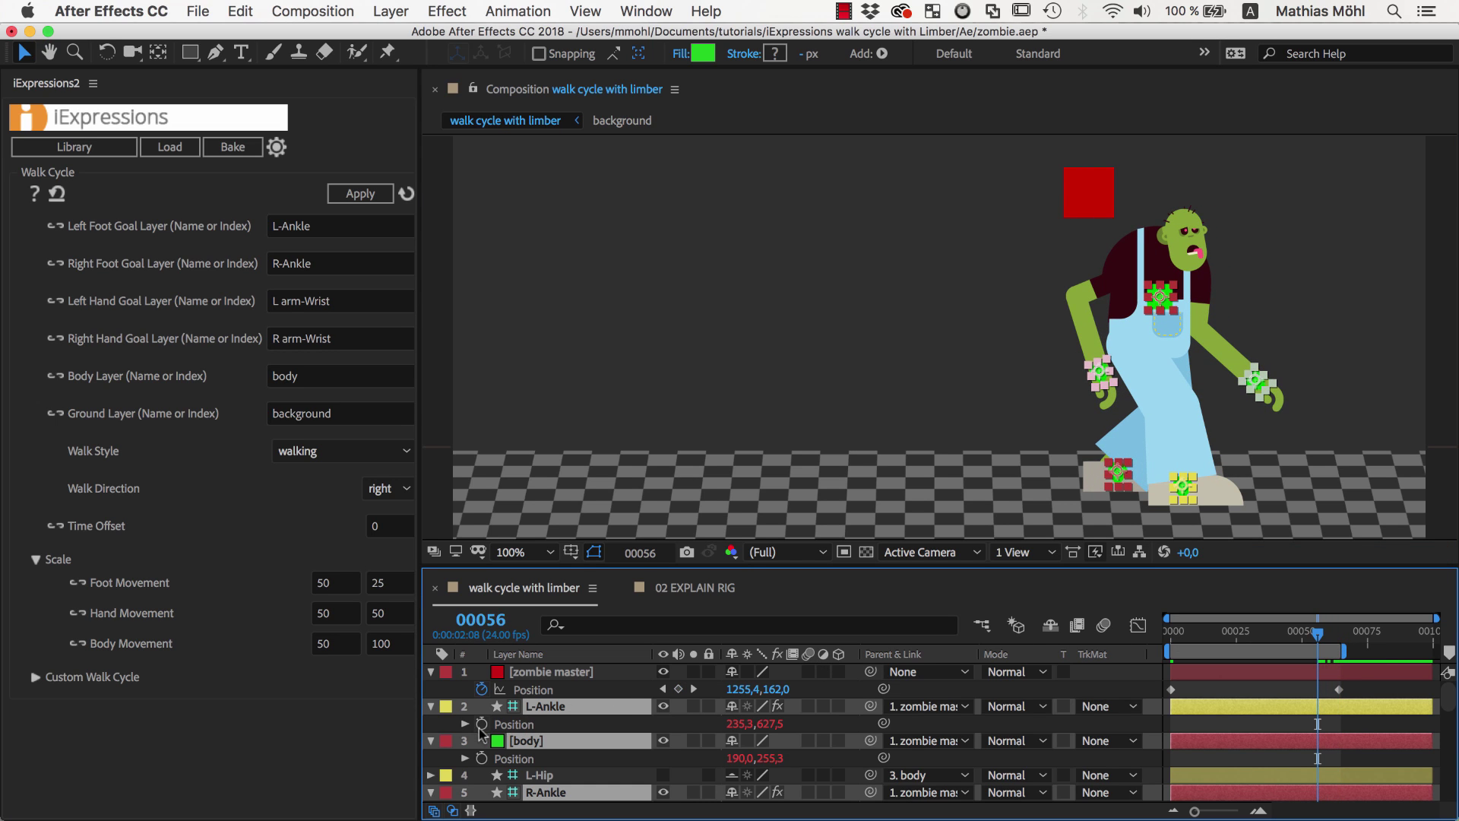
left_click(482, 725)
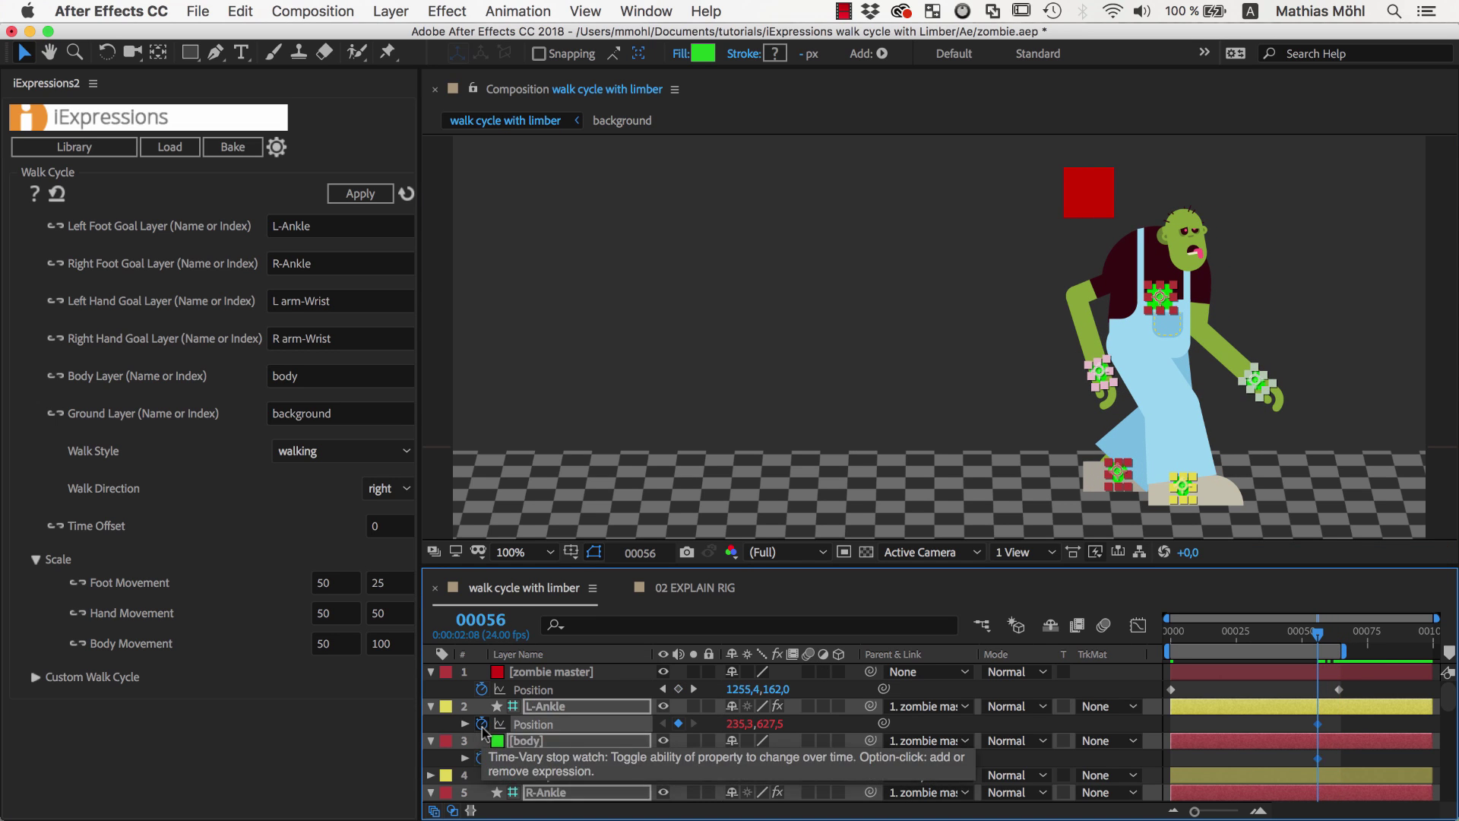
left_click_drag(1321, 641, 1339, 641)
left_click_drag(1213, 348, 1267, 250)
key("space")
- Drag the work-area end past frame 64 so it covers the crouched stop pose
left_click_drag(1344, 652, 1387, 658)
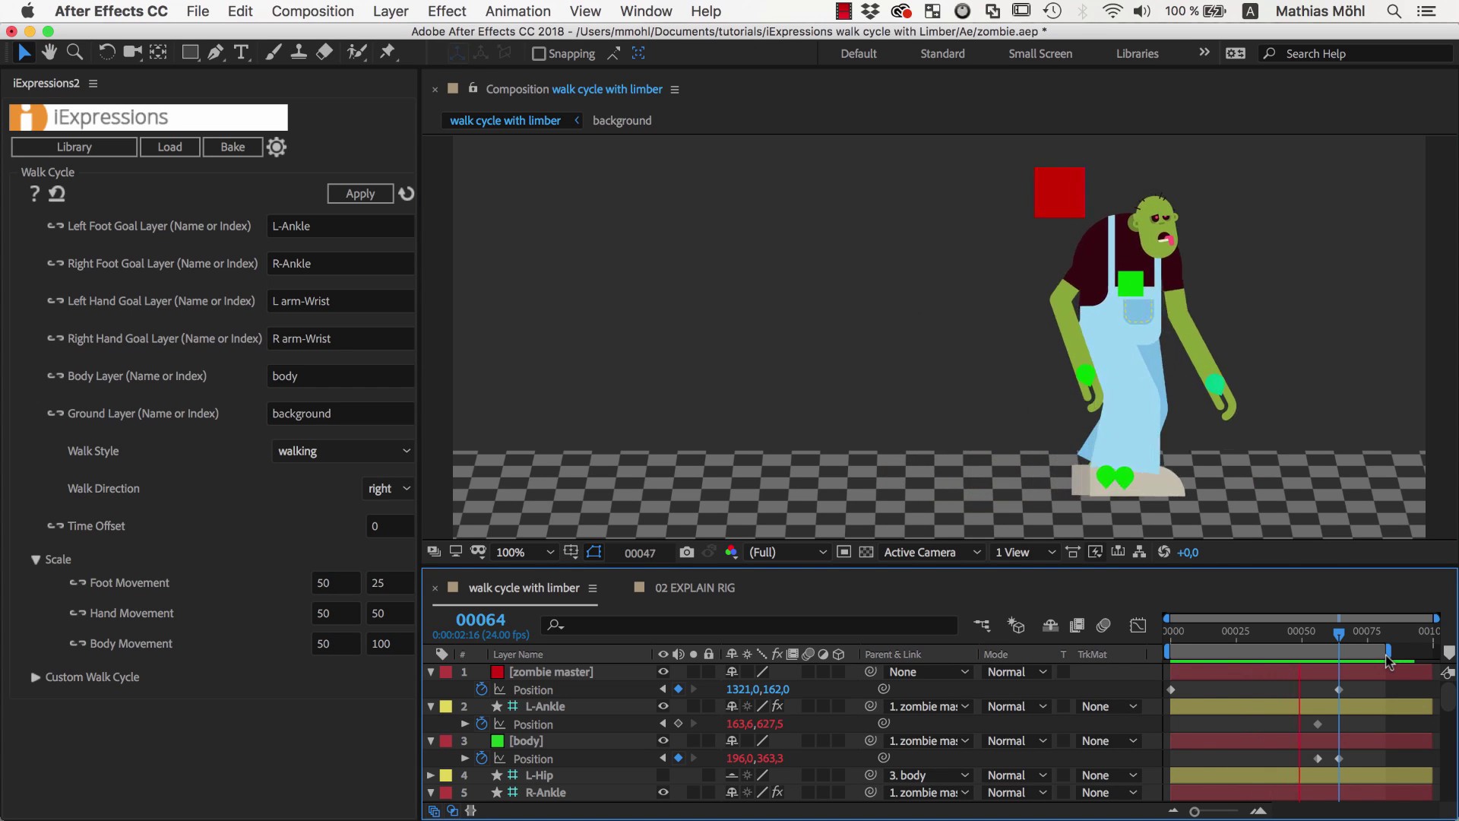